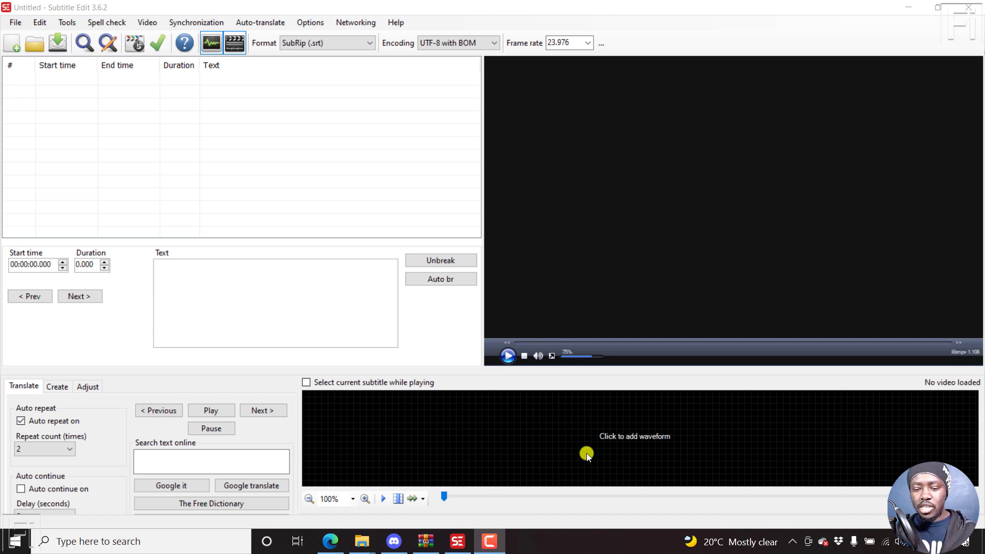
# - View the nikse.dk blog post listing the Subtitle Edit 3.6.2 release highlights
pyautogui.click(324, 543)
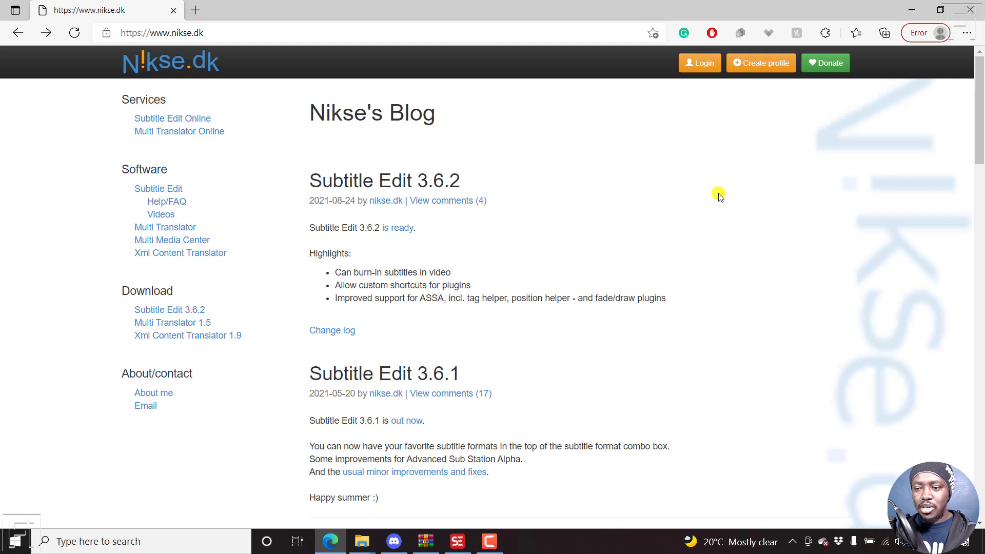
# - Return to Subtitle Edit and use the update check to confirm 3.6.2 is the latest version
pyautogui.click(912, 9)
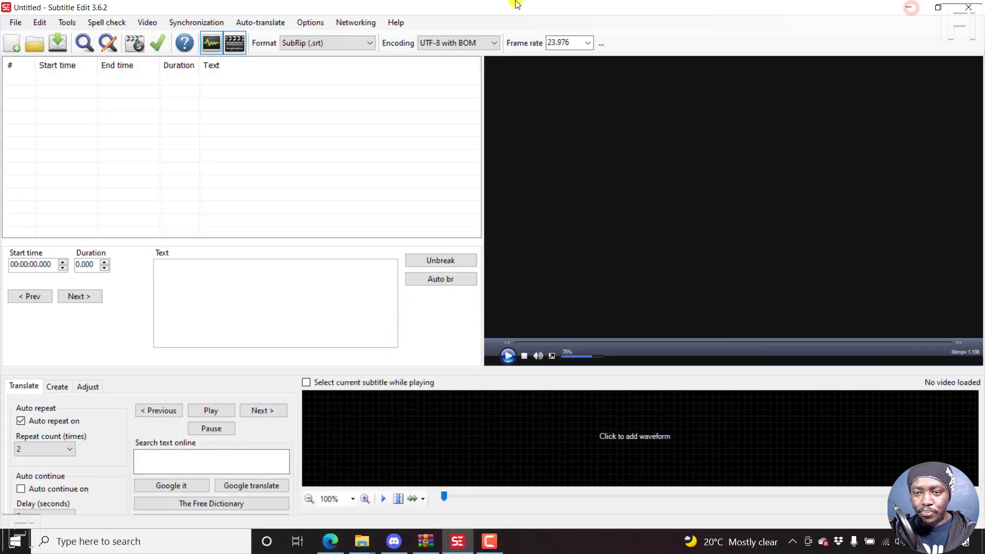
pyautogui.click(397, 23)
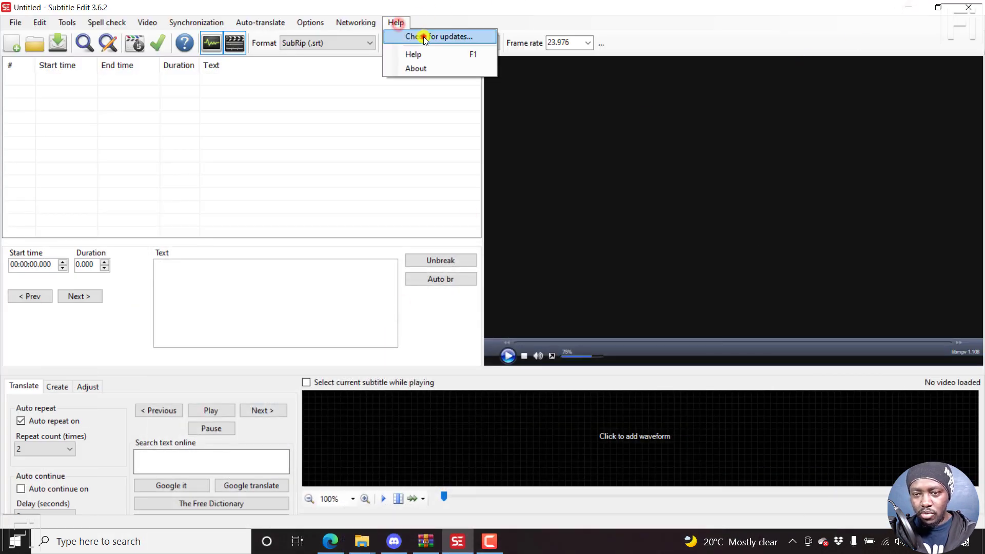
pyautogui.click(425, 37)
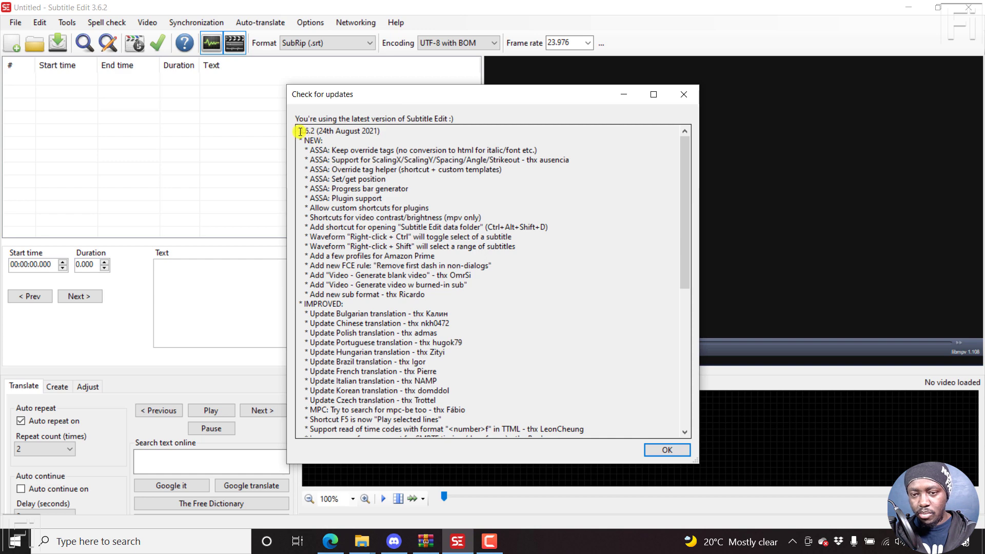
pyautogui.moveTo(300, 132); pyautogui.dragTo(327, 132)
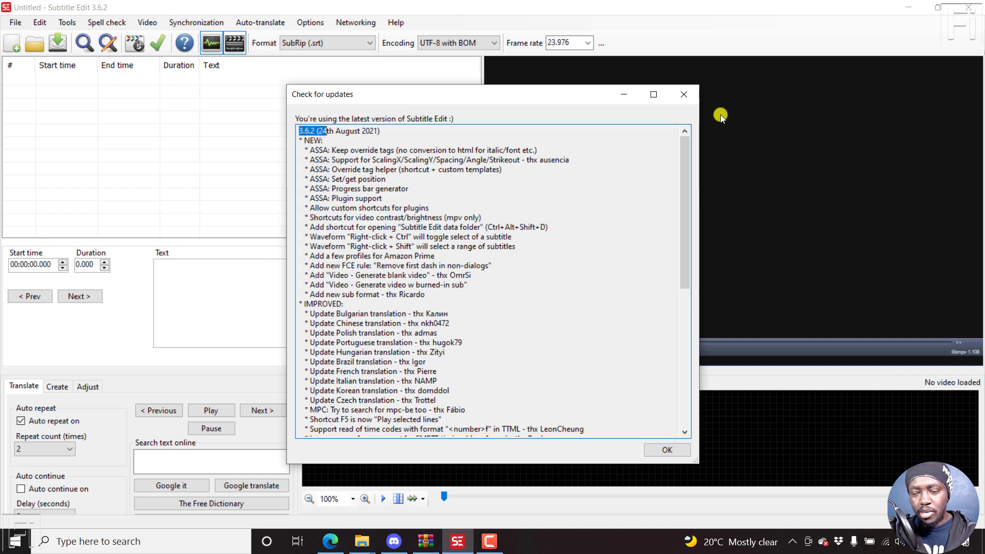
pyautogui.click(684, 94)
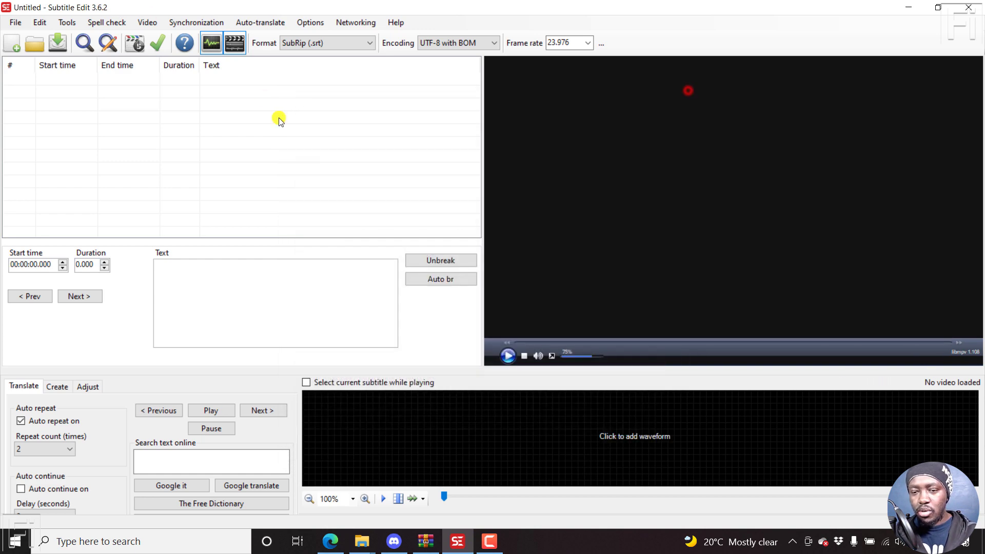
# - Load the video '[UPDATE] Easily Download YouTube Subtitles as Transcripts.mp4' with its waveform
pyautogui.click(146, 22)
pyautogui.click(168, 35)
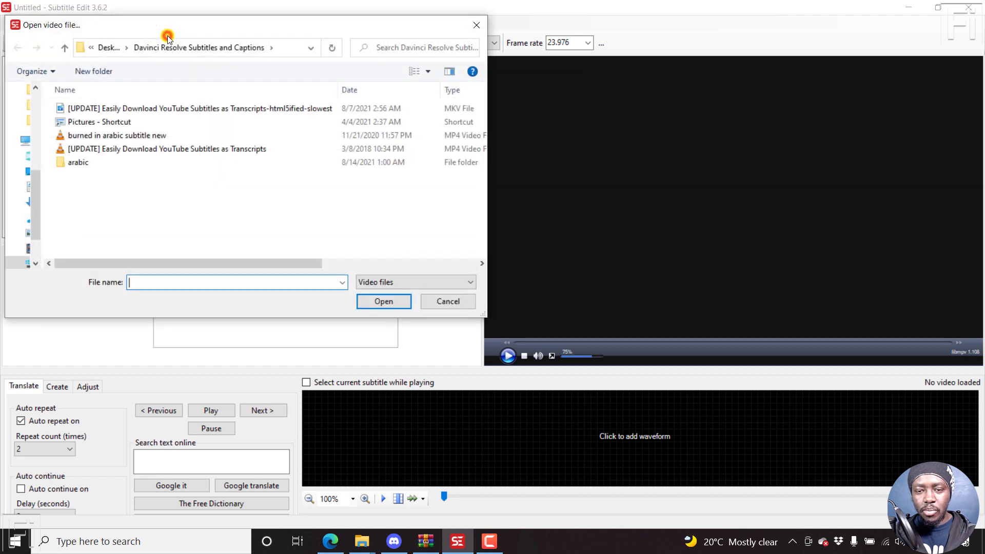
pyautogui.click(136, 149)
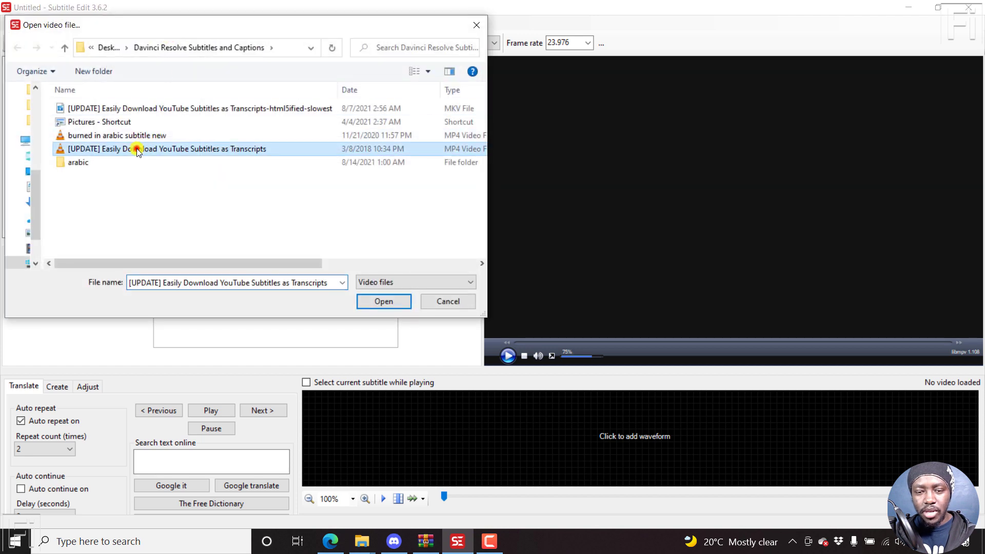
pyautogui.click(383, 301)
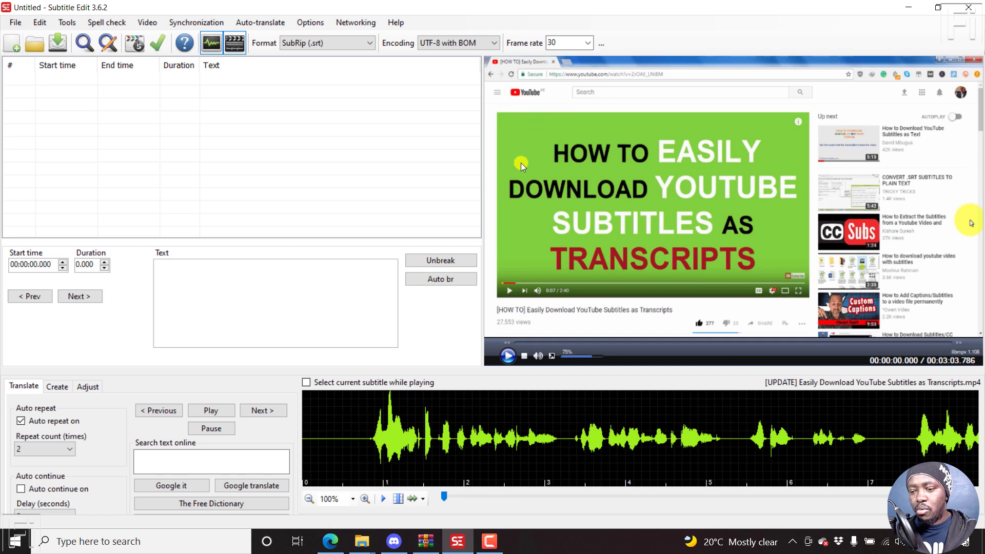
# - Open 'Easily Download YouTube Subtitles as Transcripts.srt' while keeping the video loaded
pyautogui.click(16, 23)
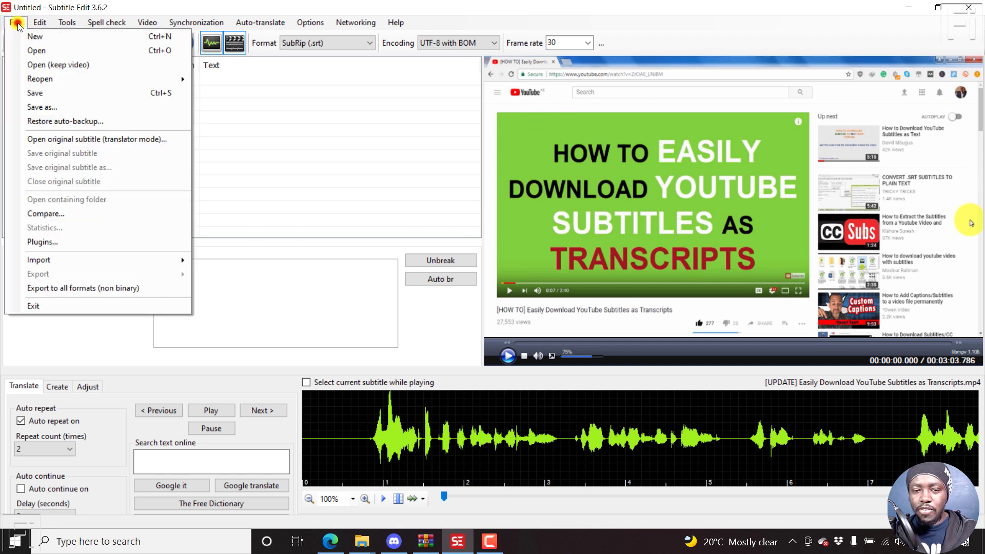
pyautogui.click(43, 65)
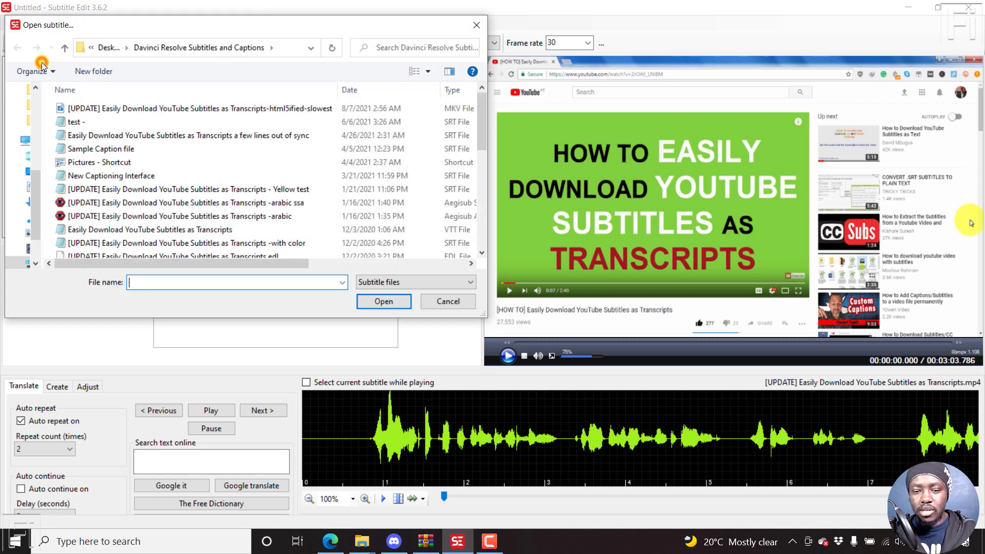
pyautogui.moveTo(486, 134); pyautogui.dragTo(486, 245)
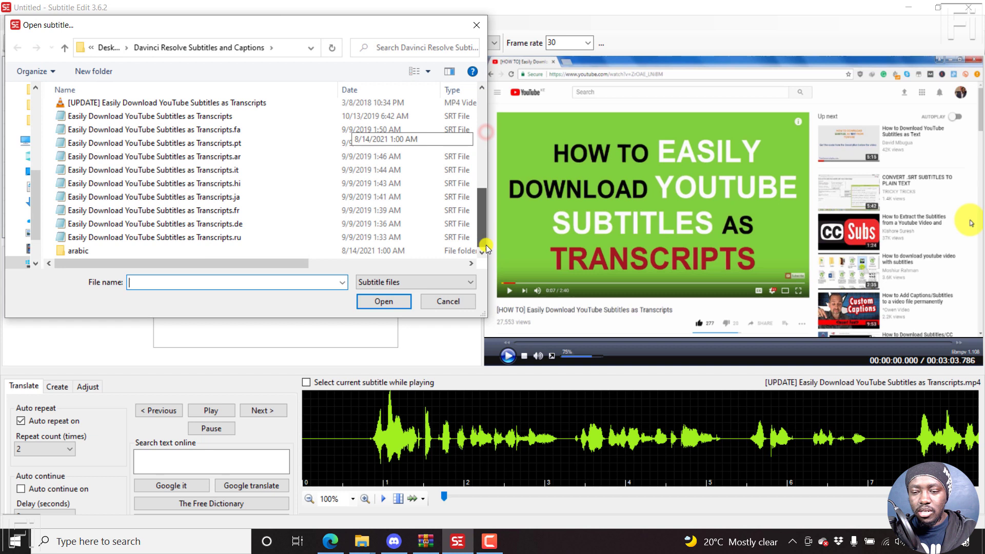
pyautogui.click(195, 119)
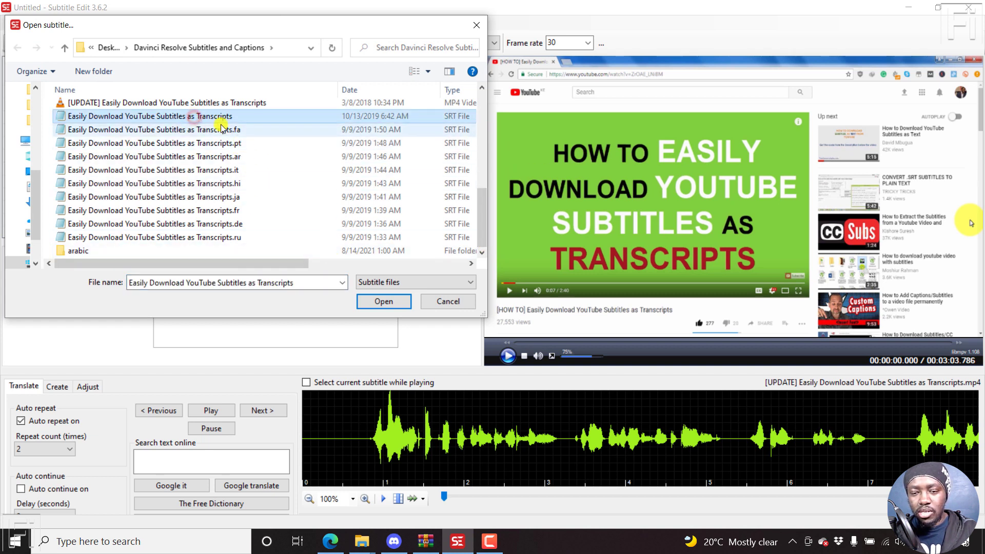
pyautogui.click(374, 304)
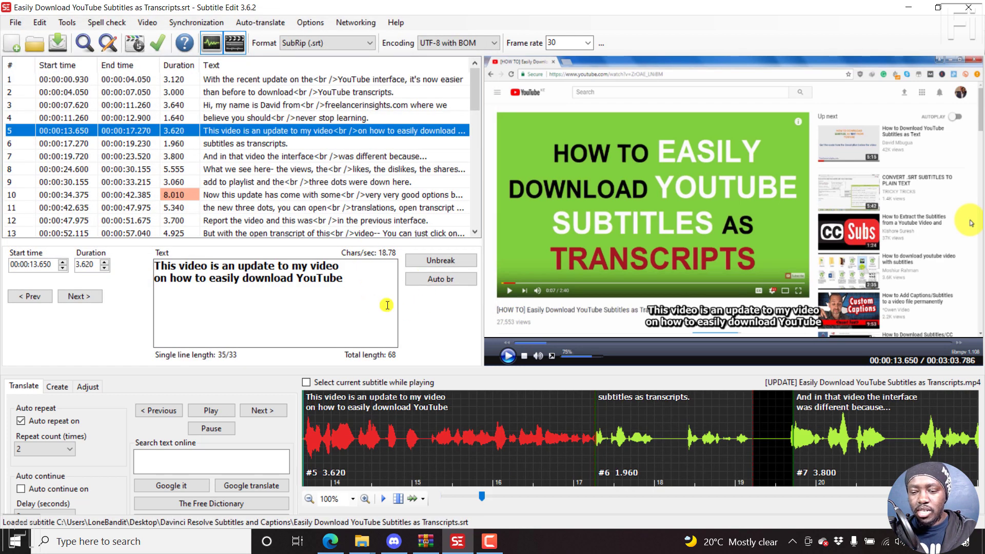
# - Review subtitle lines 1, 2, 3, 5 and 8 against the video
pyautogui.click(247, 80)
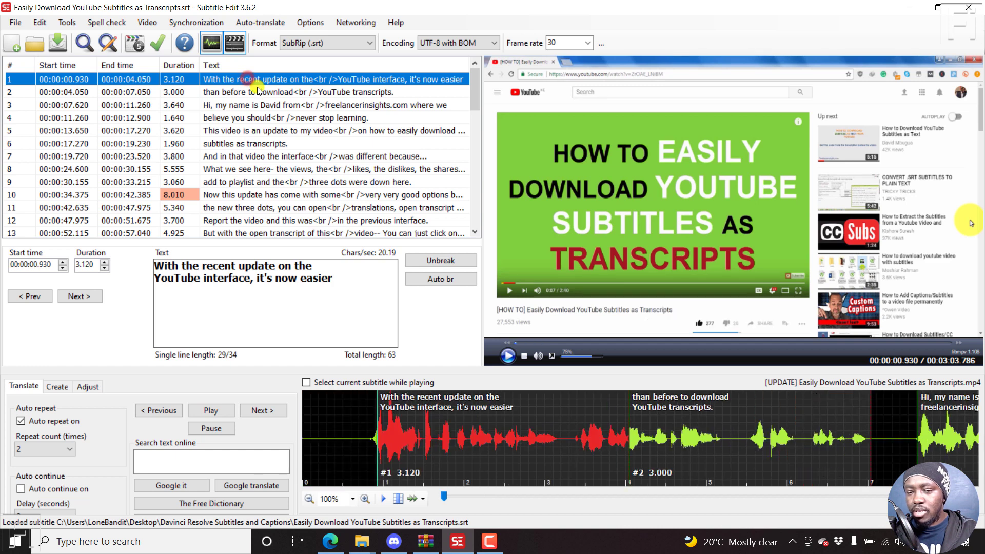
pyautogui.click(254, 92)
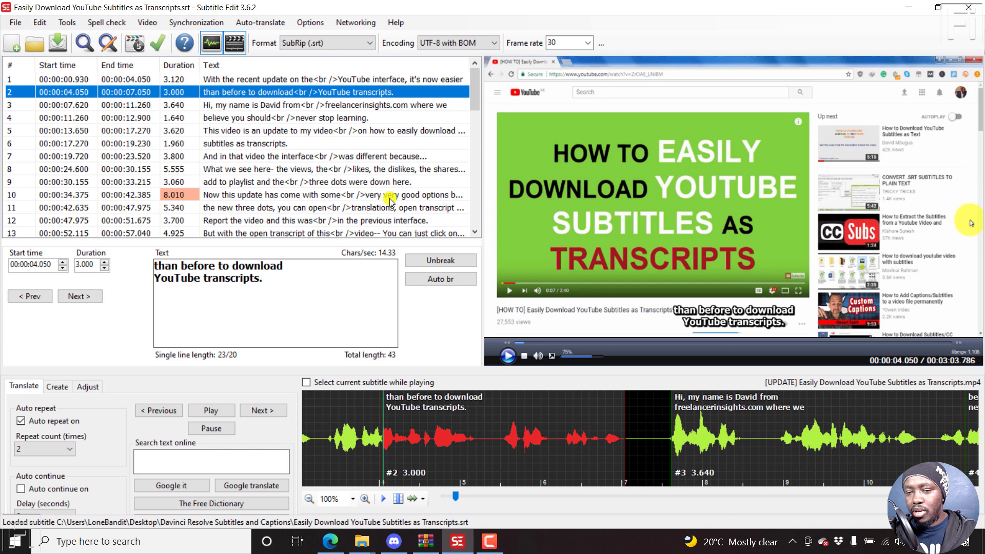
pyautogui.click(300, 105)
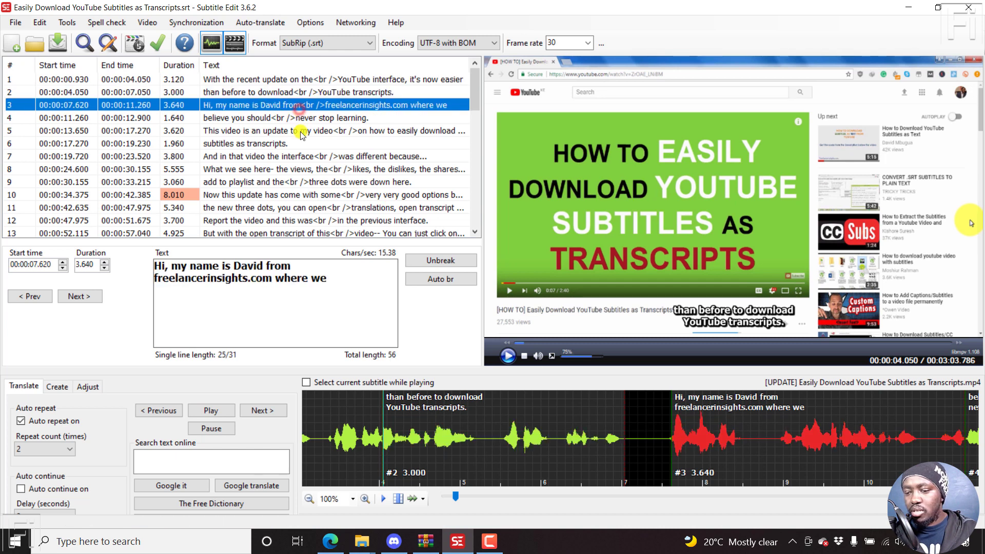
pyautogui.click(301, 131)
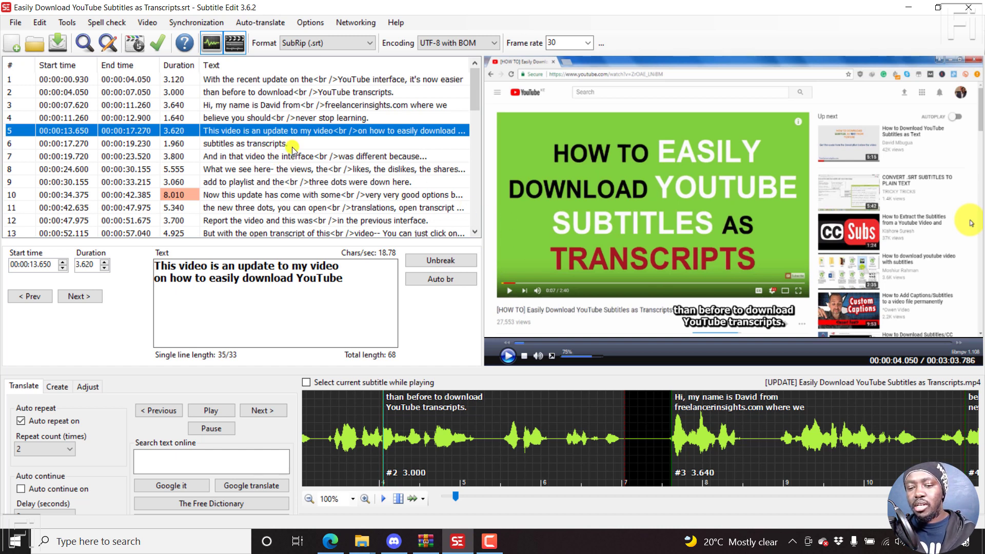
pyautogui.click(294, 172)
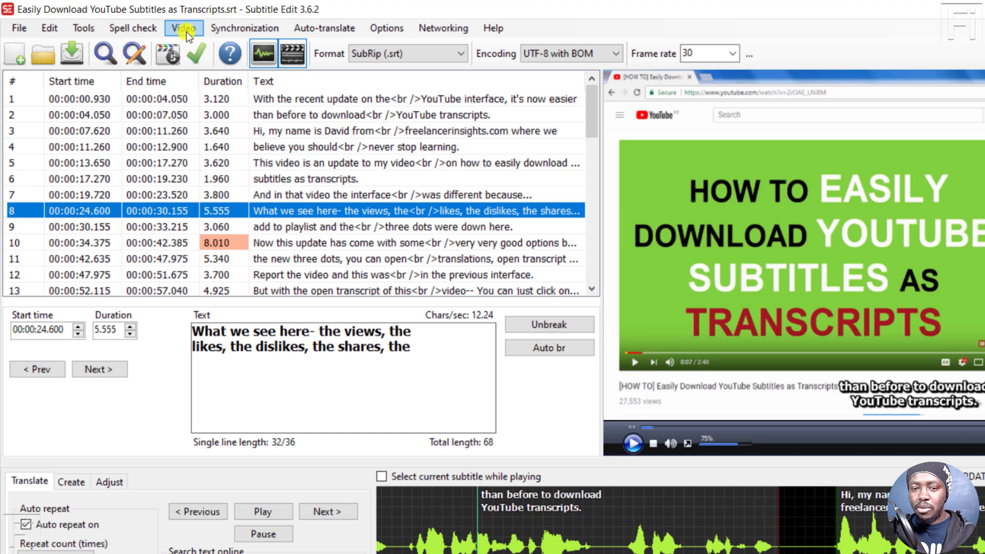
# - Start generating a burned-in subtitle video, naming the MP4 'New Video with Burned In Subtitles'
pyautogui.click(148, 24)
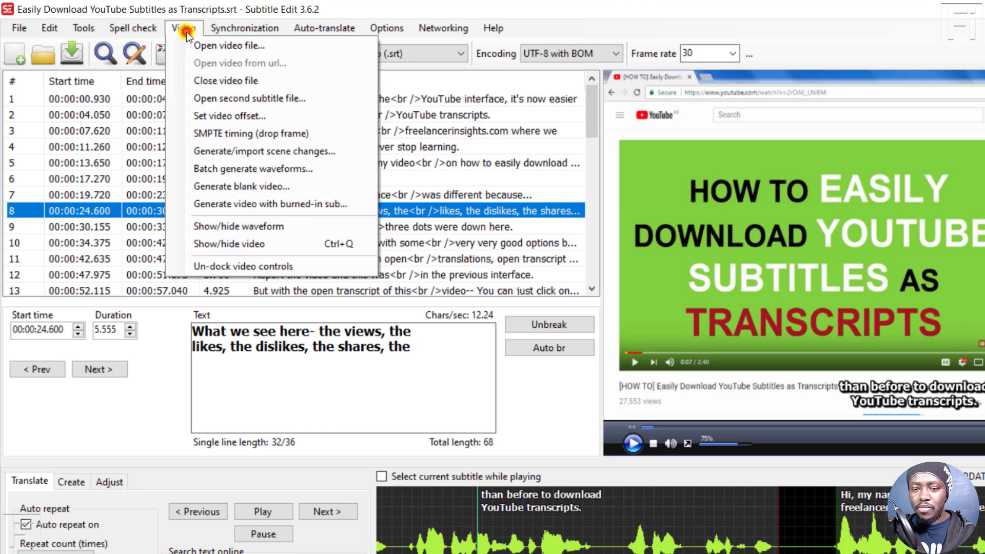
pyautogui.click(245, 204)
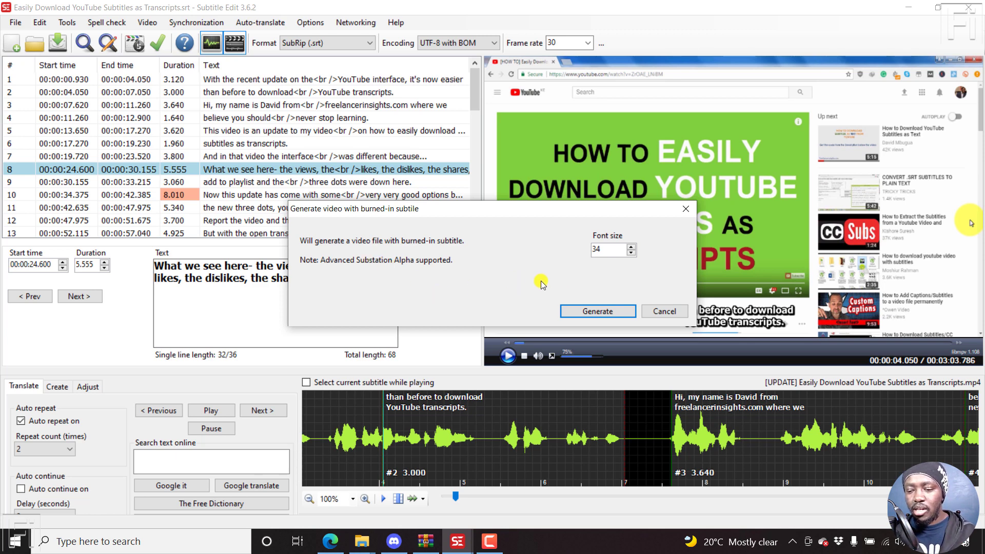
pyautogui.click(595, 312)
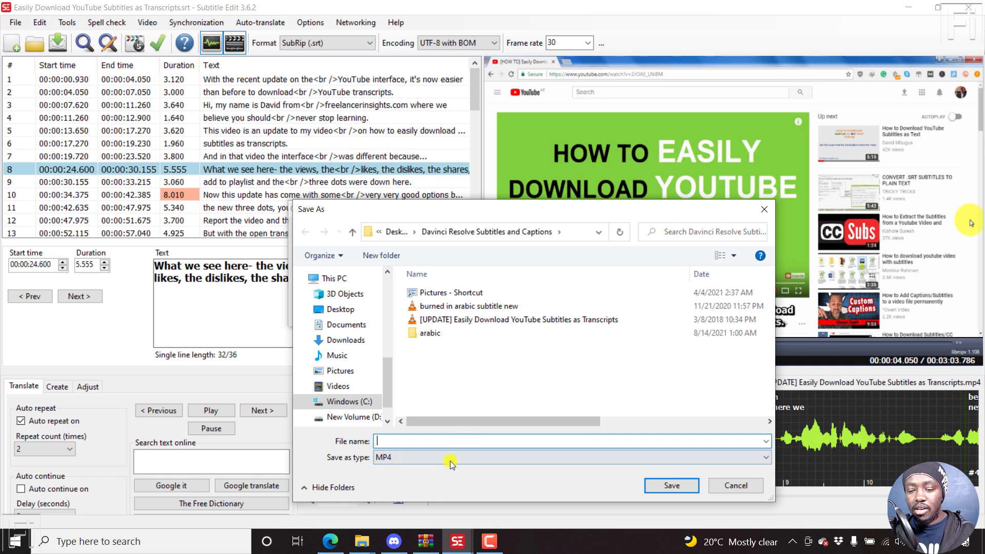
pyautogui.click(402, 441)
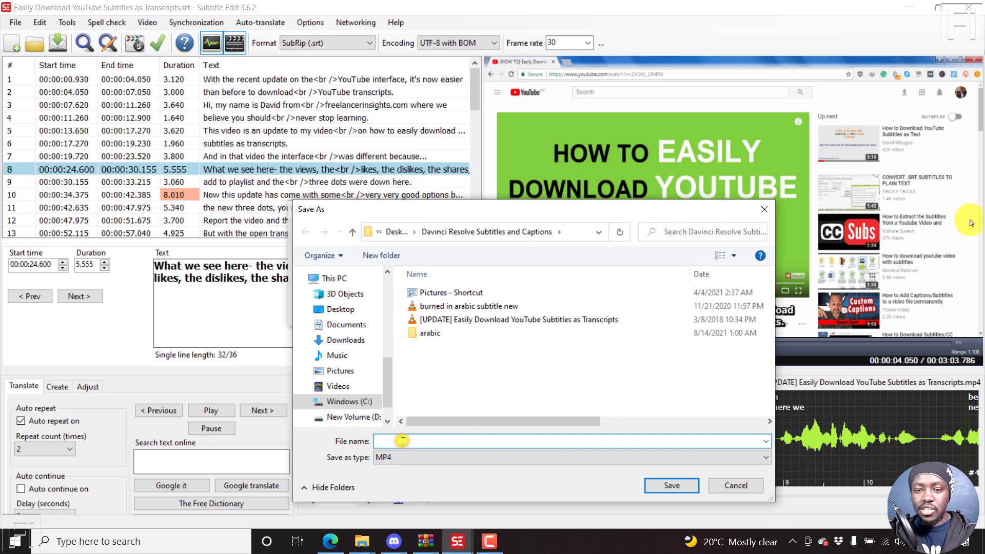
pyautogui.write('New VIdeo with Burned In Subtitles')
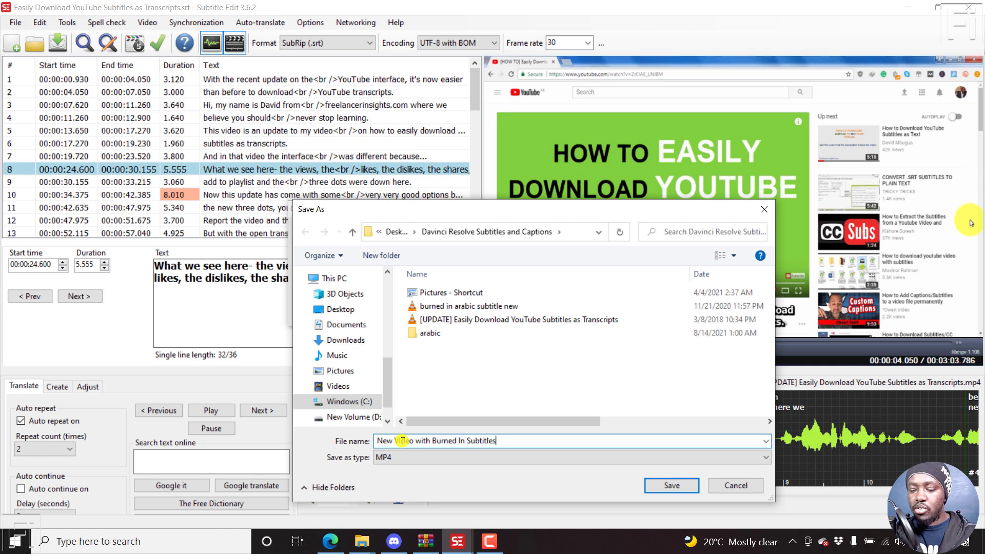
# - Save the MP4 and let the burned-in subtitle render complete
pyautogui.click(672, 485)
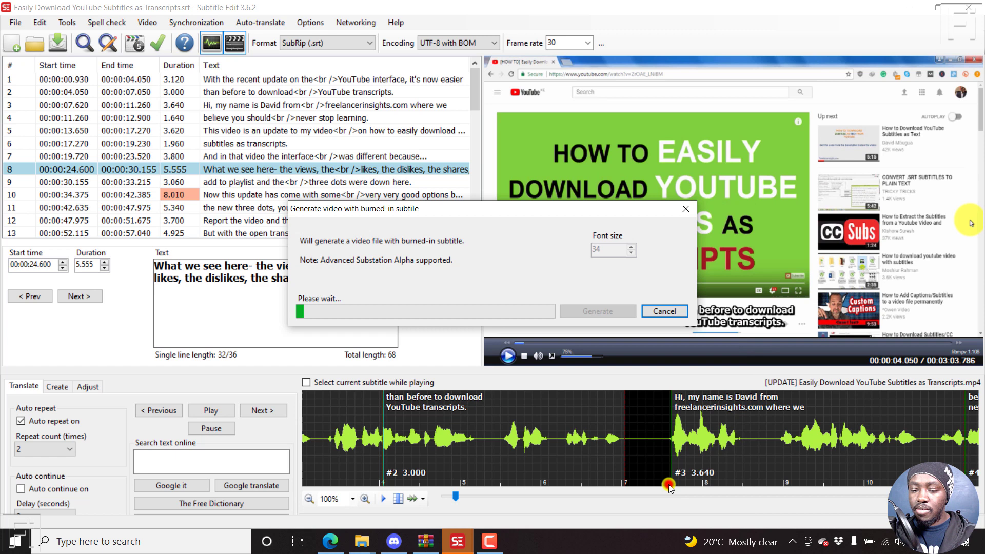
pyautogui.click(476, 218)
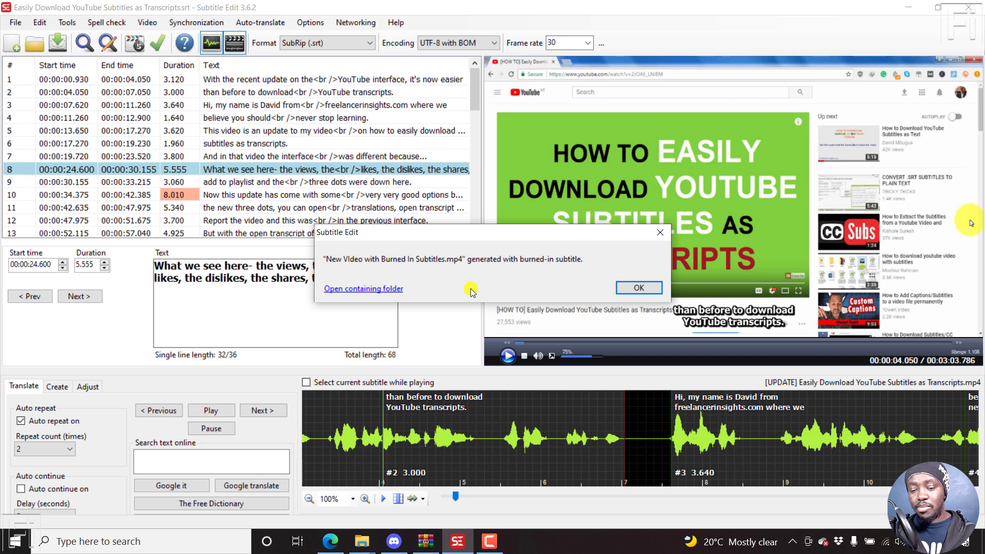
# - Open the output folder and play 'New Video with Burned In Subtitles.mp4' in VLC
pyautogui.click(376, 289)
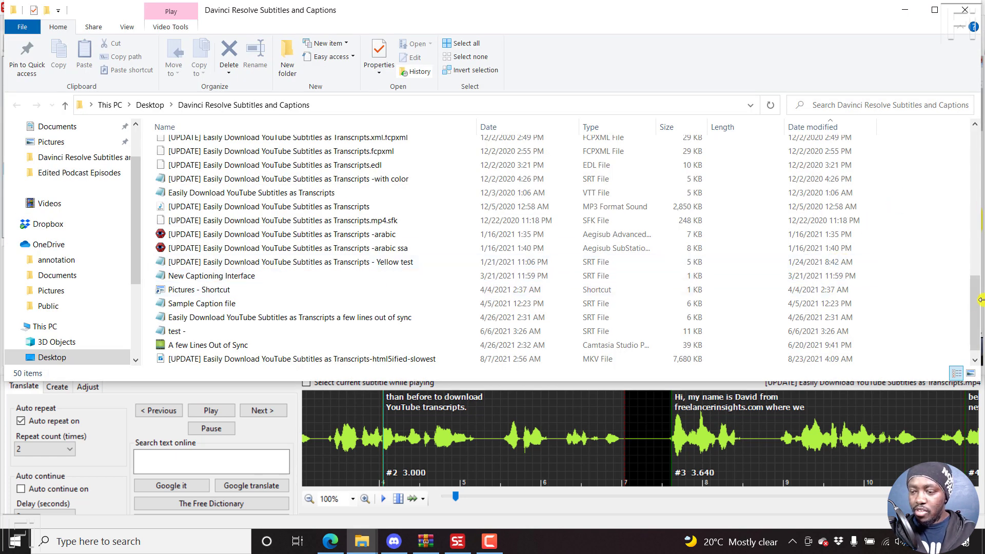
pyautogui.moveTo(973, 322); pyautogui.dragTo(975, 347)
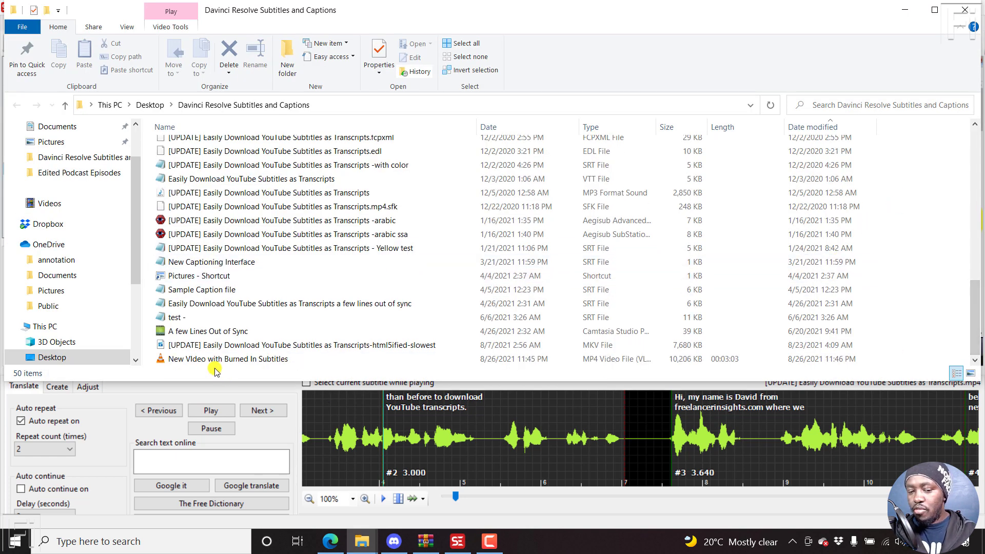
pyautogui.doubleClick(253, 359)
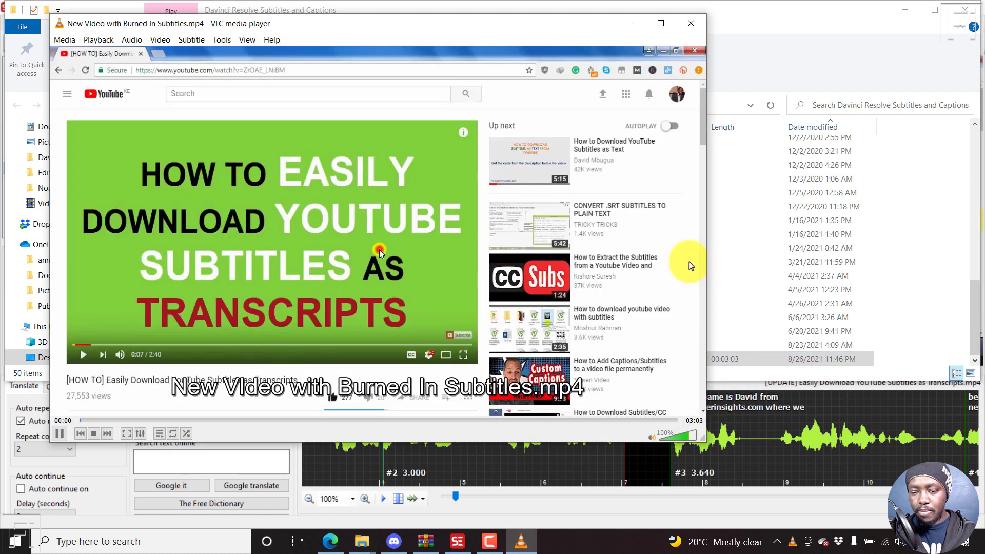
# - Maximize VLC, pause, and skip to about 40 seconds to inspect the burned-in subtitles
pyautogui.click(660, 23)
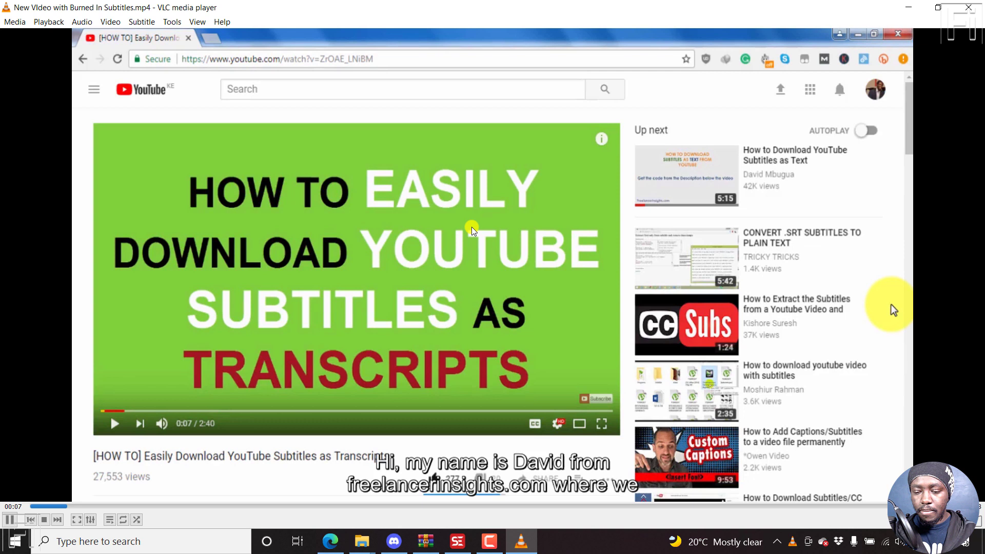
pyautogui.press('space')
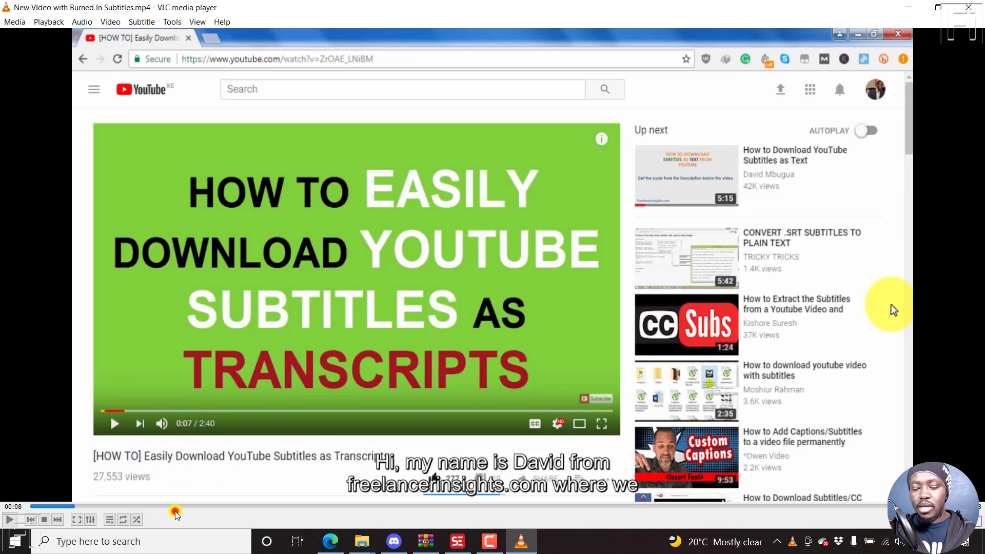
pyautogui.moveTo(176, 508); pyautogui.dragTo(583, 507)
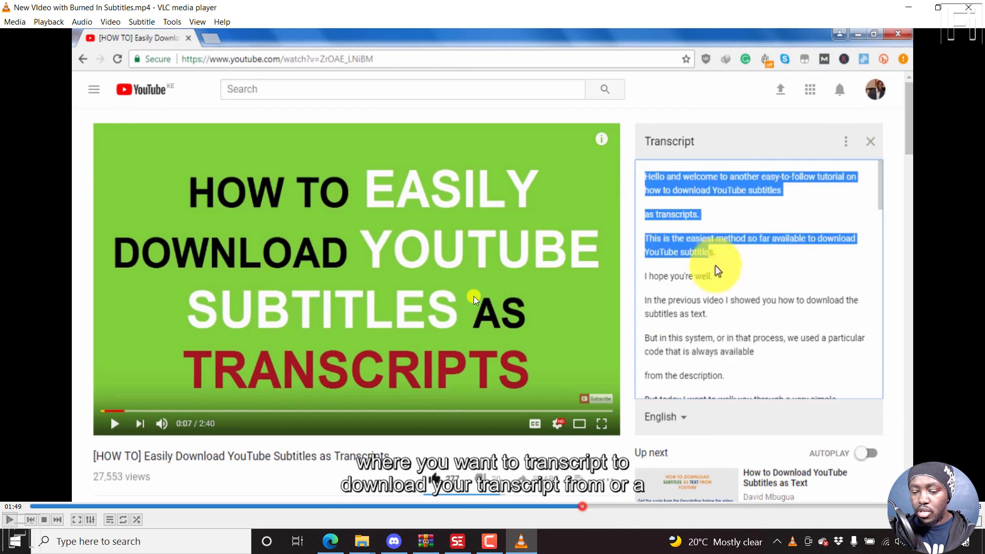
# - Check VLC's Subtitle submenu without changing anything, then minimize the player
pyautogui.rightClick(474, 298)
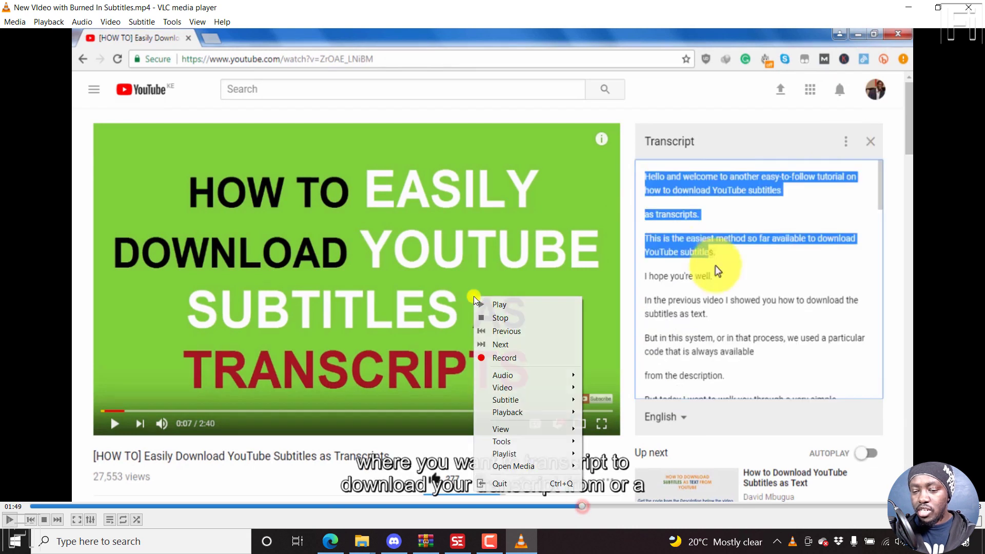
pyautogui.moveTo(516, 405)
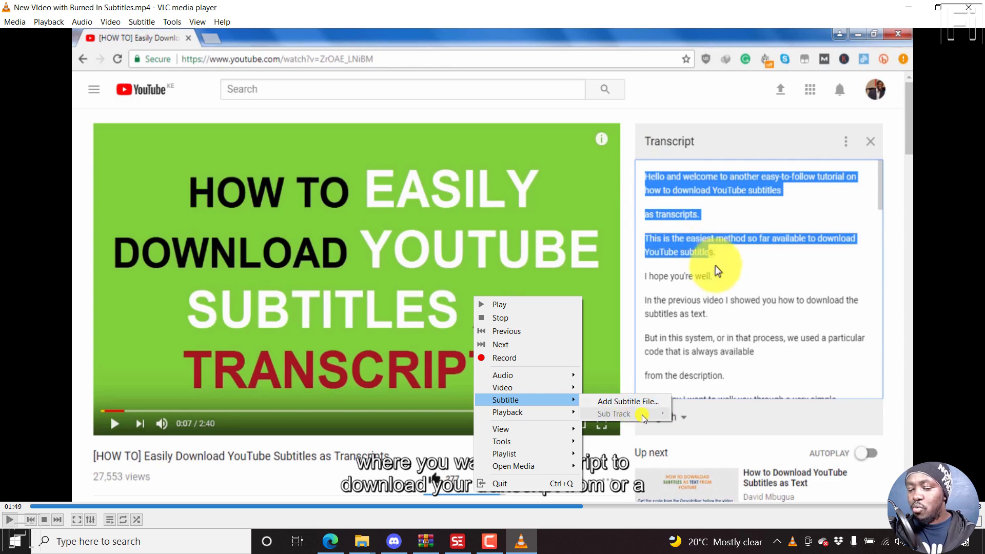
pyautogui.click(613, 227)
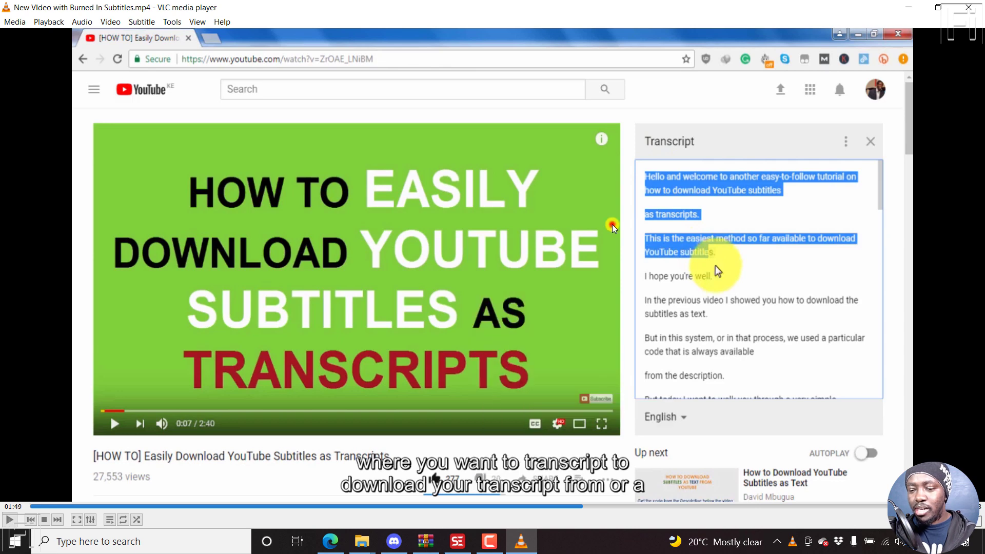
pyautogui.click(908, 8)
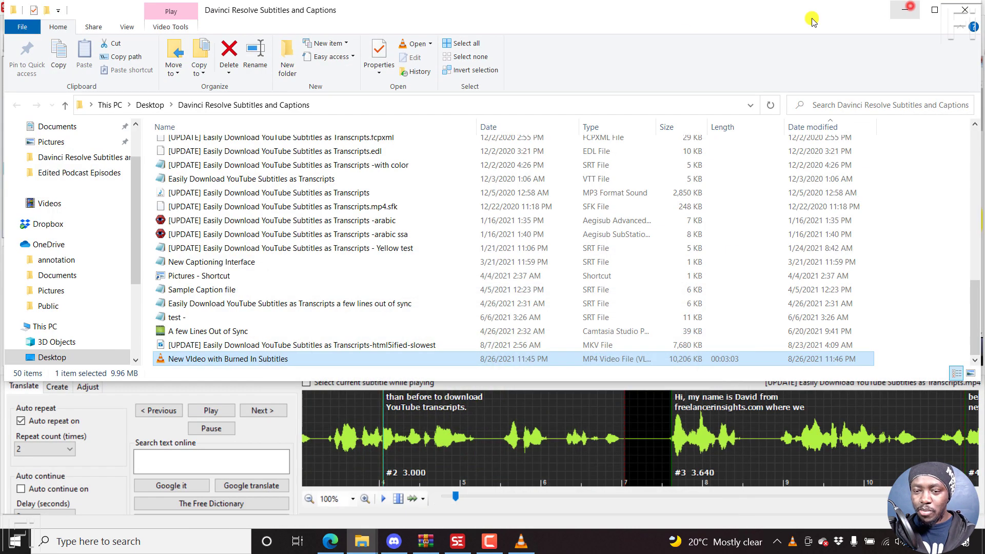
# - Bring Subtitle Edit and its burn-in completion notice back to the front
pyautogui.click(281, 437)
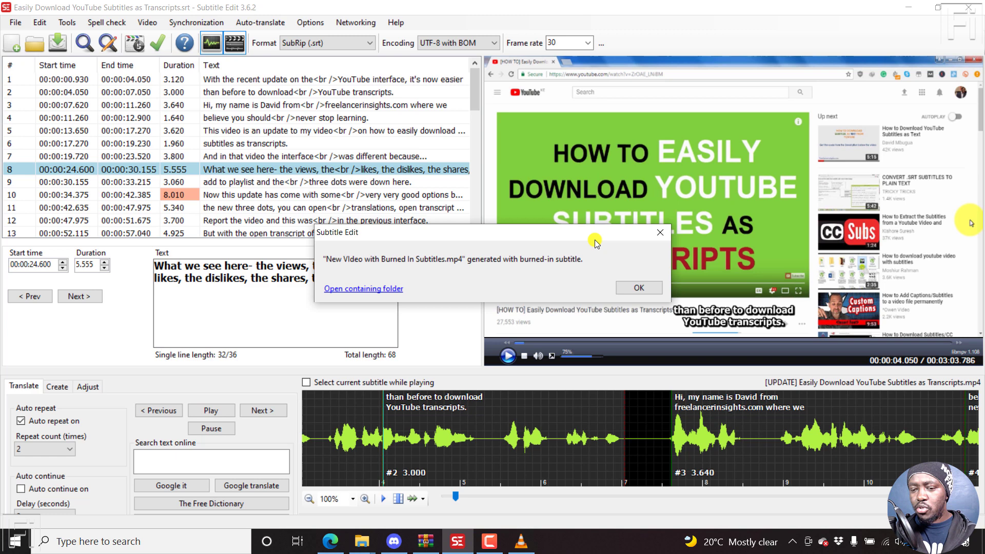
# - Dismiss the notice, switch to Advanced Sub Station Alpha (.ass), and open the Default, Arial 20 style settings
pyautogui.click(664, 231)
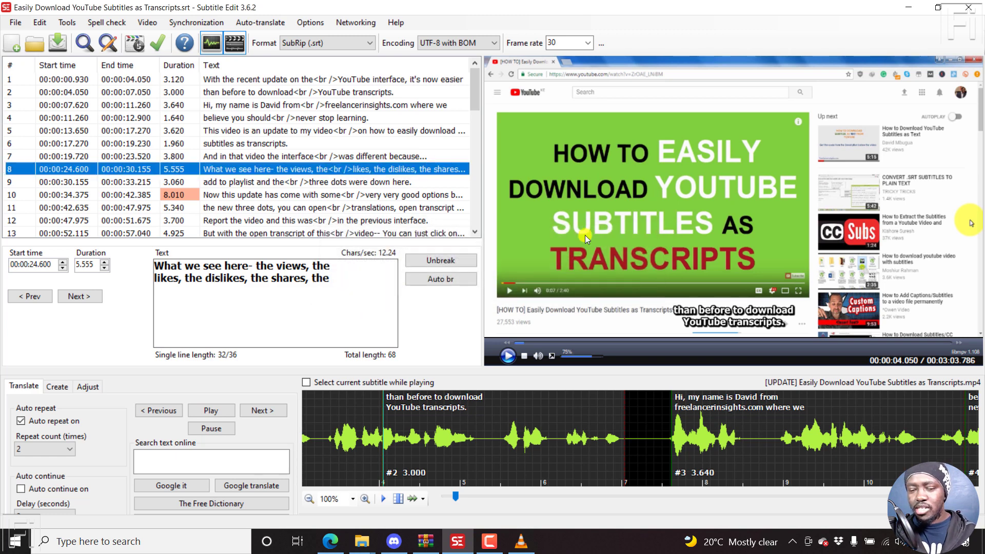
pyautogui.click(242, 96)
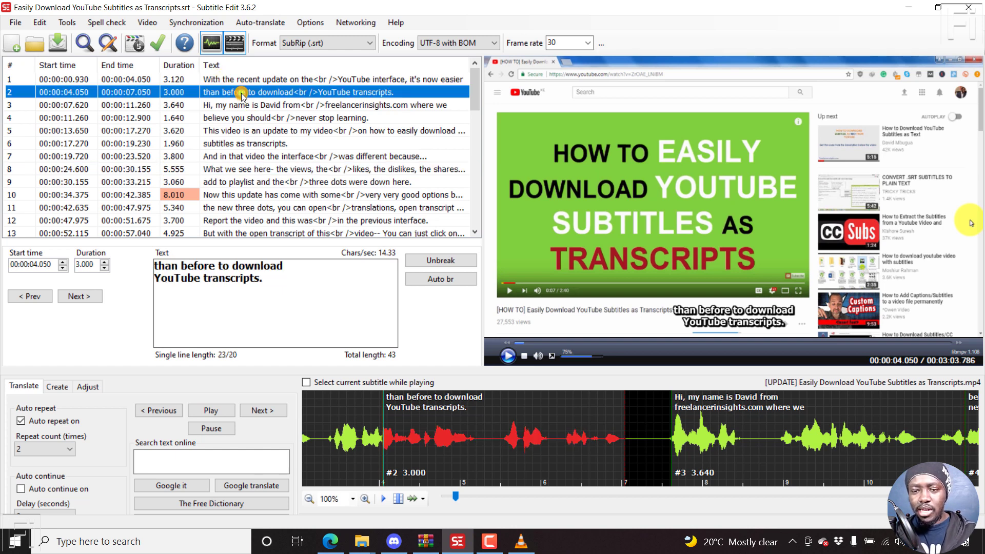
pyautogui.click(334, 43)
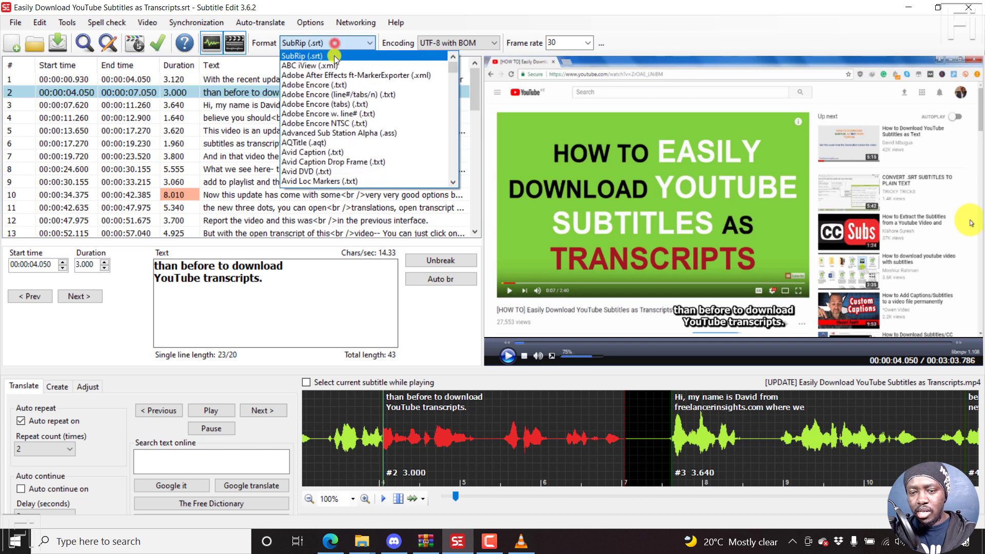
pyautogui.click(351, 133)
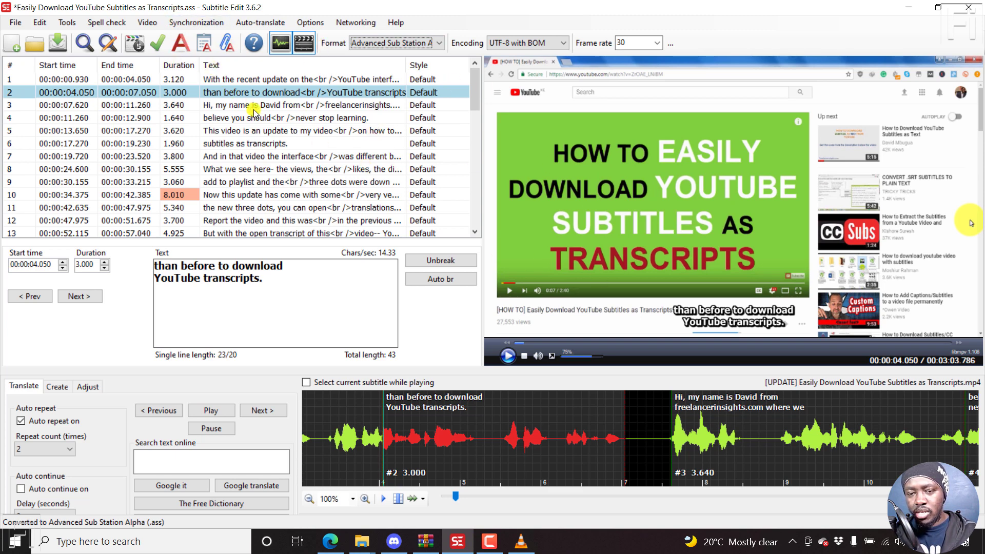
pyautogui.click(181, 47)
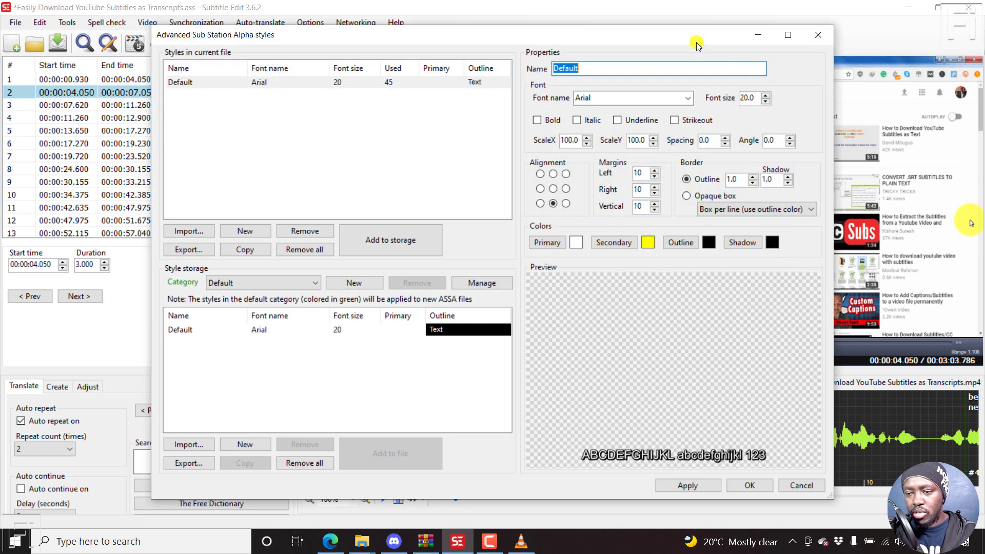
# - Give the Default style an opaque box, grey outline and 0.5 shadow, then preview lines 3 and 5
pyautogui.moveTo(695, 37); pyautogui.dragTo(517, 51)
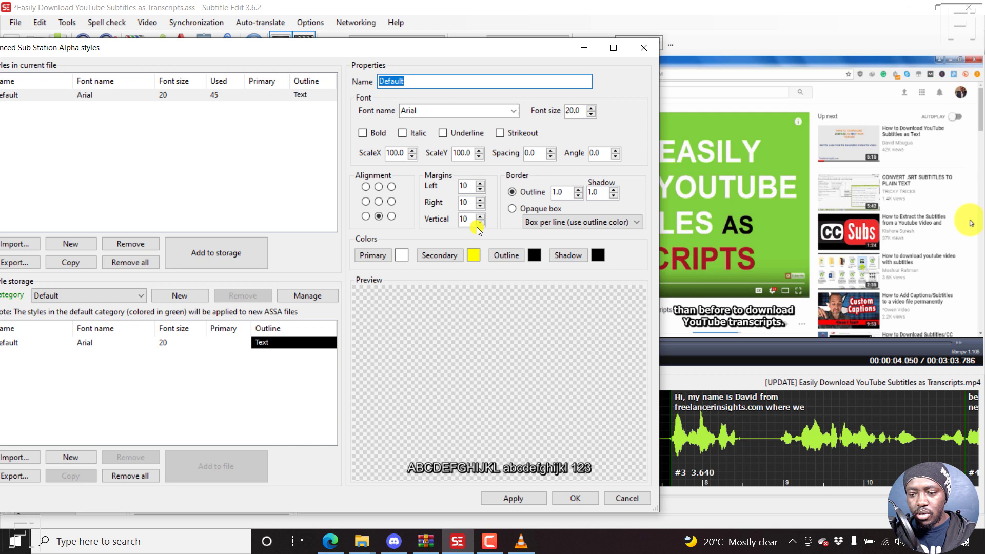
pyautogui.click(511, 209)
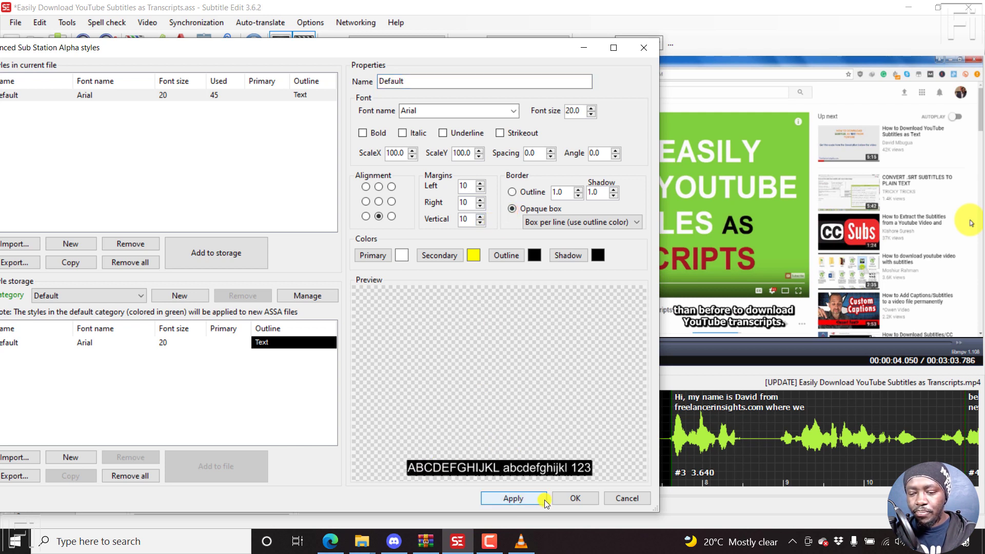
pyautogui.click(514, 499)
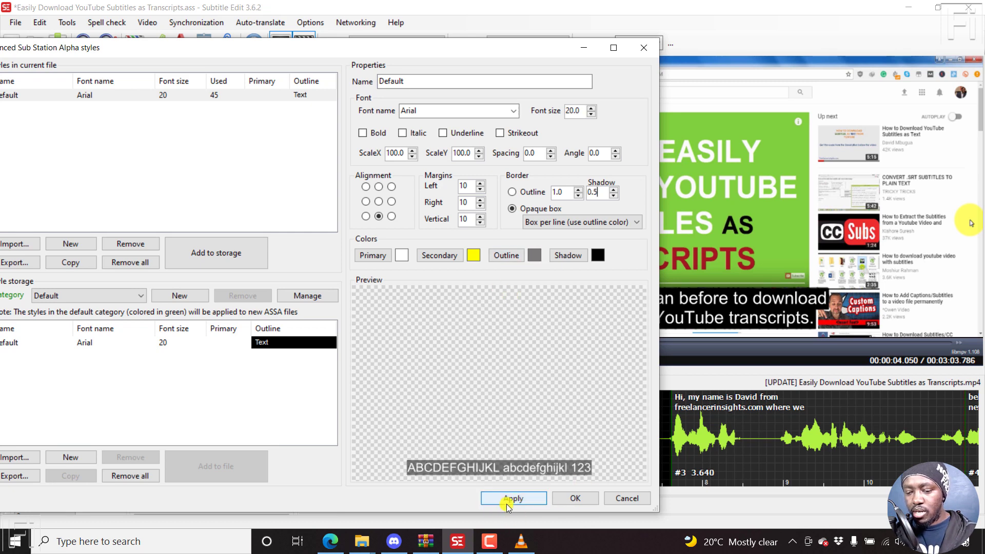
pyautogui.click(506, 502)
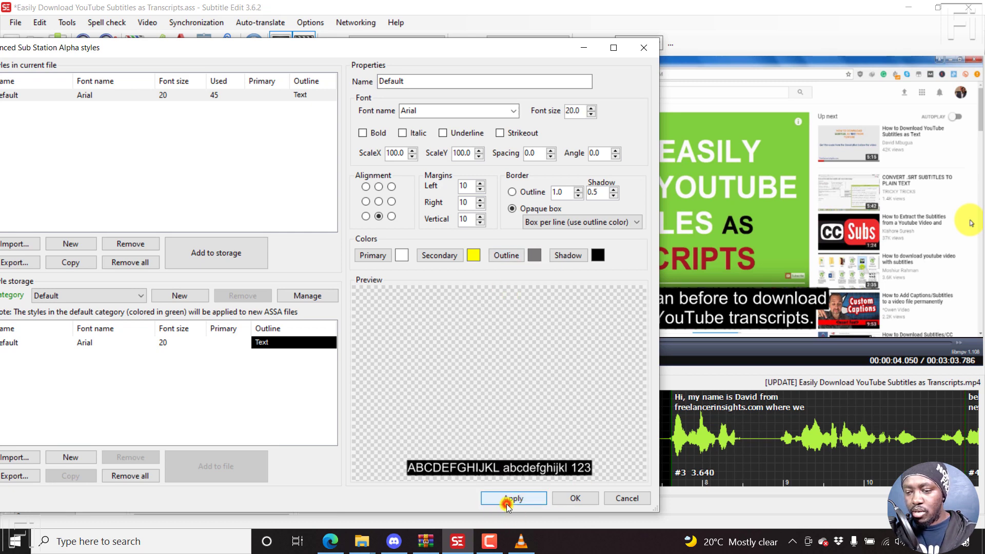
pyautogui.click(576, 500)
pyautogui.click(251, 105)
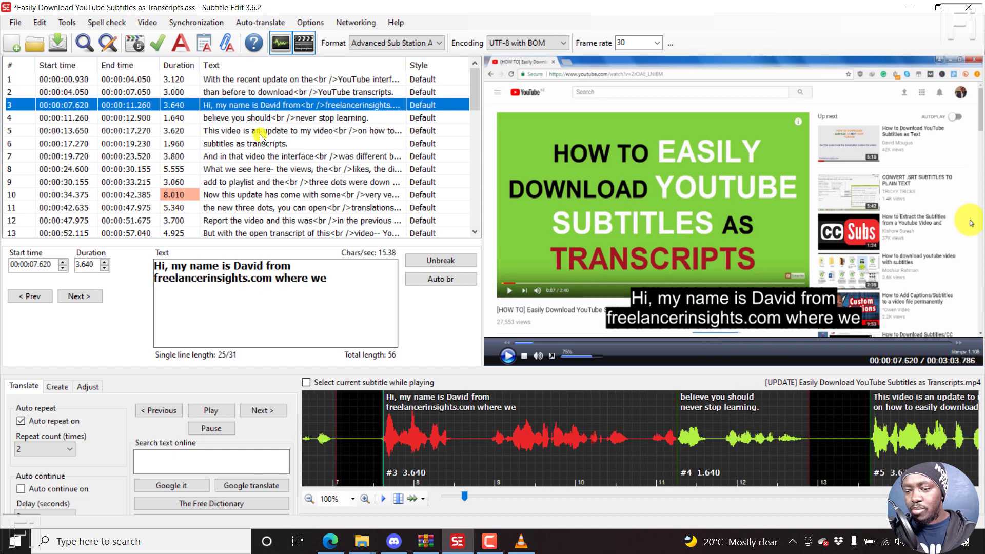
pyautogui.click(260, 133)
# - Align subtitle line 8 to top centre ({\an8}) and check its new position
pyautogui.click(277, 169)
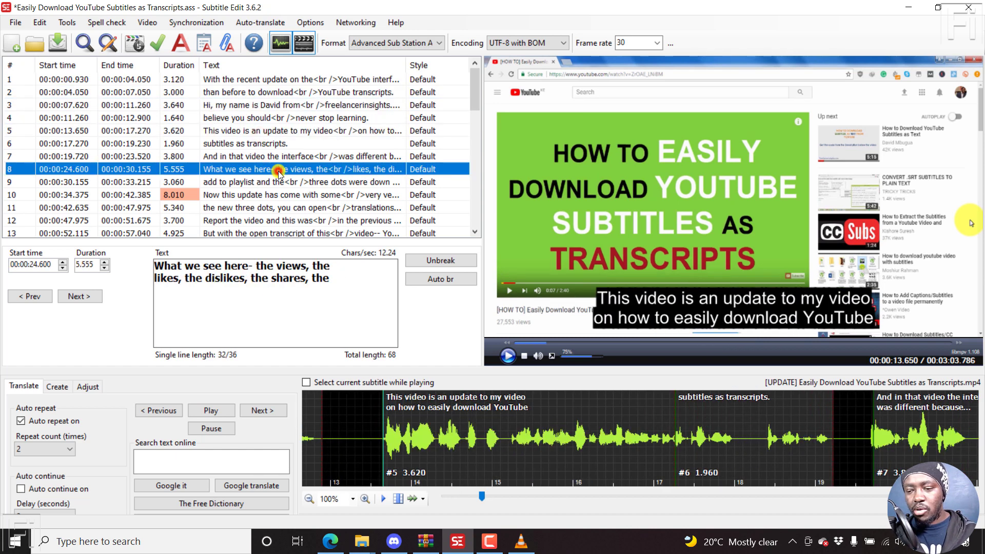
pyautogui.rightClick(277, 170)
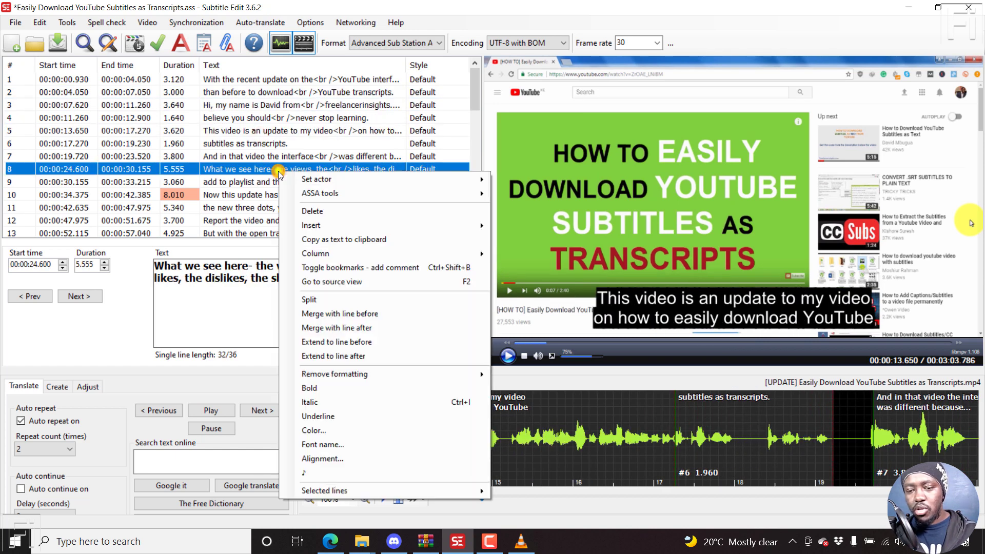
pyautogui.click(344, 459)
pyautogui.click(348, 439)
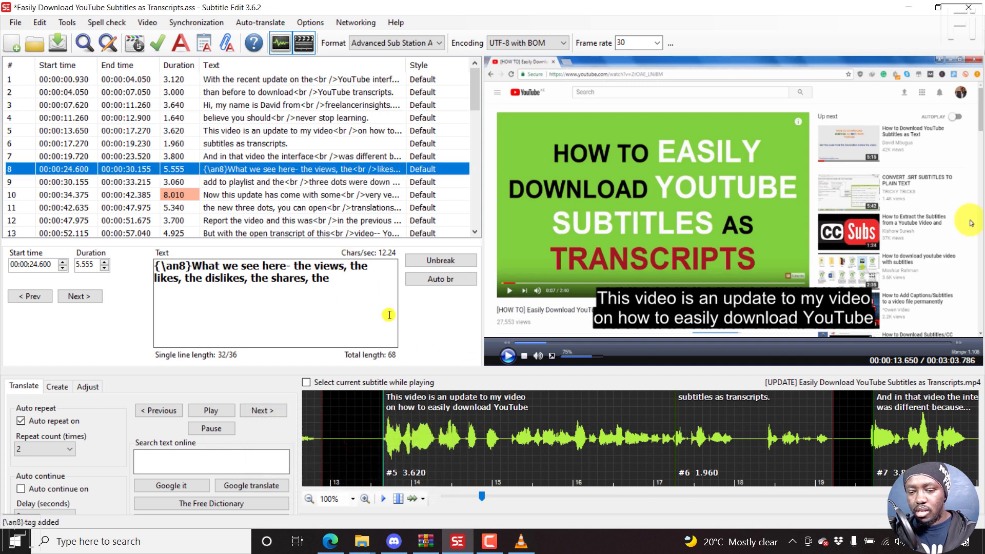
pyautogui.click(271, 181)
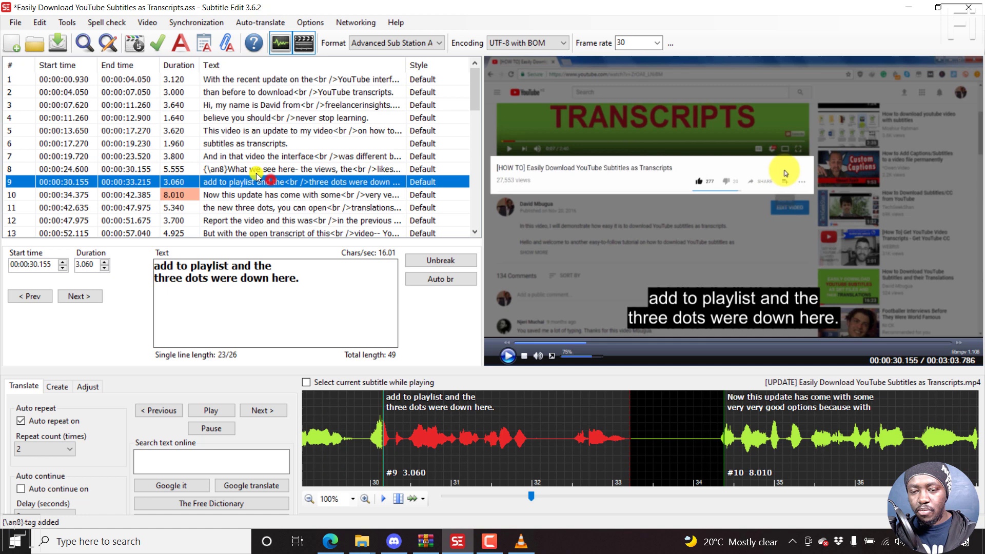
pyautogui.click(256, 171)
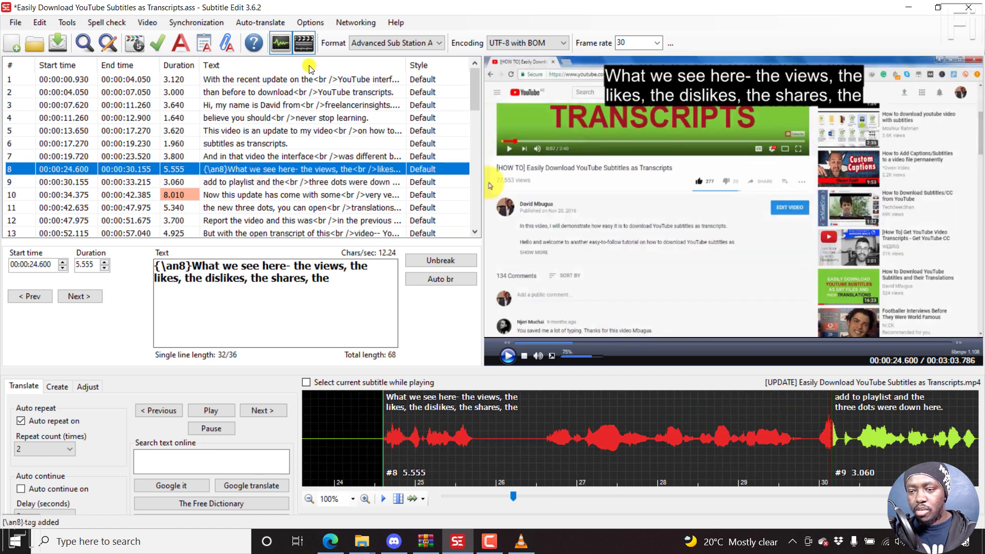
# - Align subtitle line 1 to top centre, adding the {\an8} tag
pyautogui.click(269, 128)
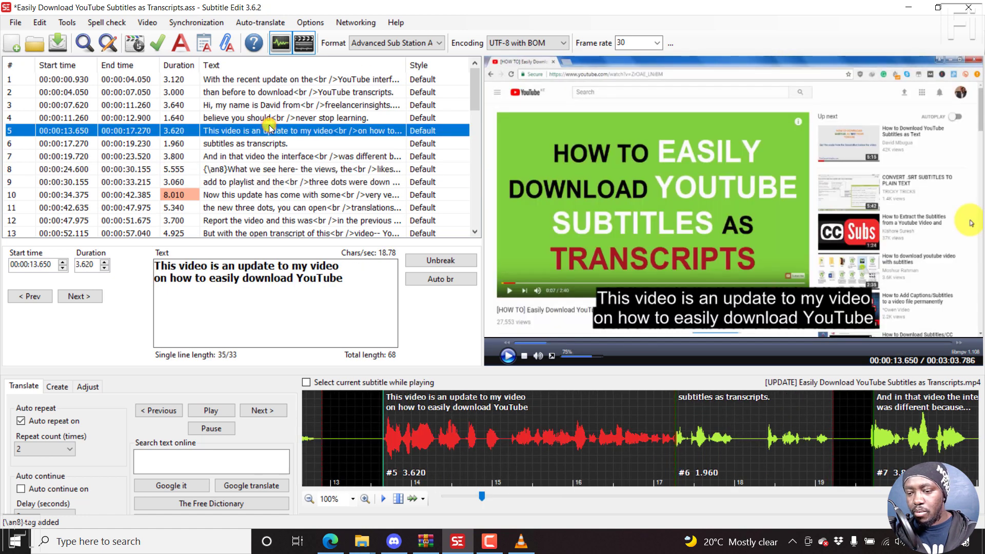
pyautogui.click(240, 79)
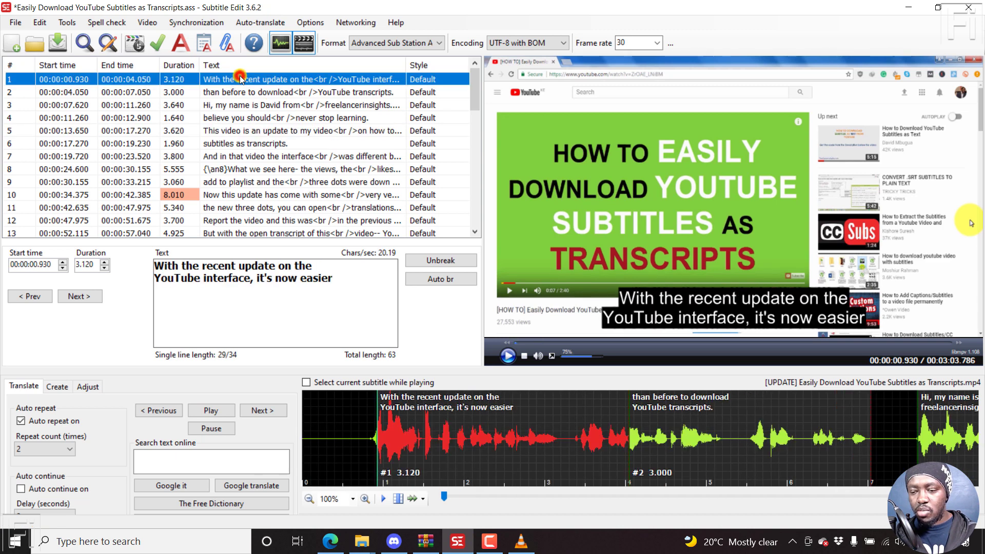
pyautogui.rightClick(292, 80)
pyautogui.click(367, 368)
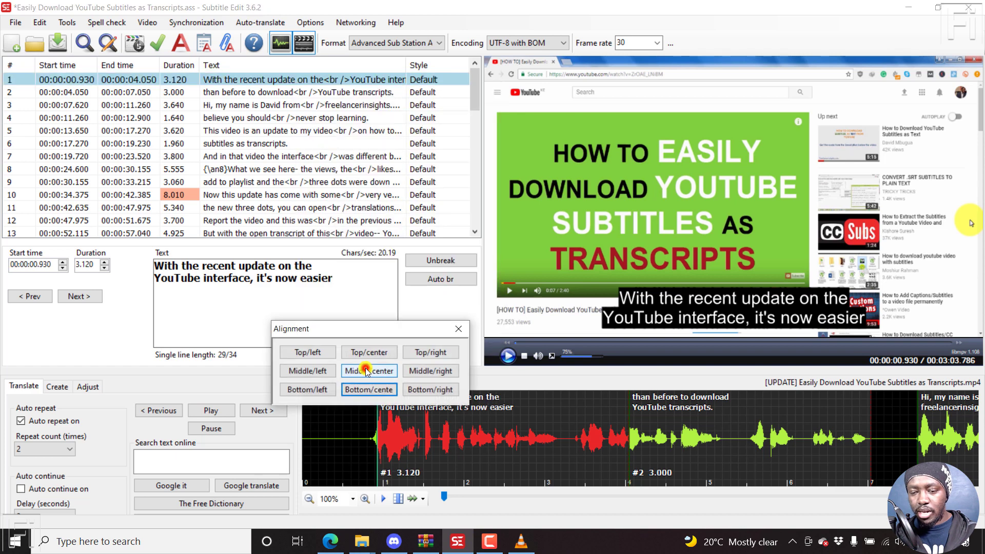
pyautogui.click(376, 353)
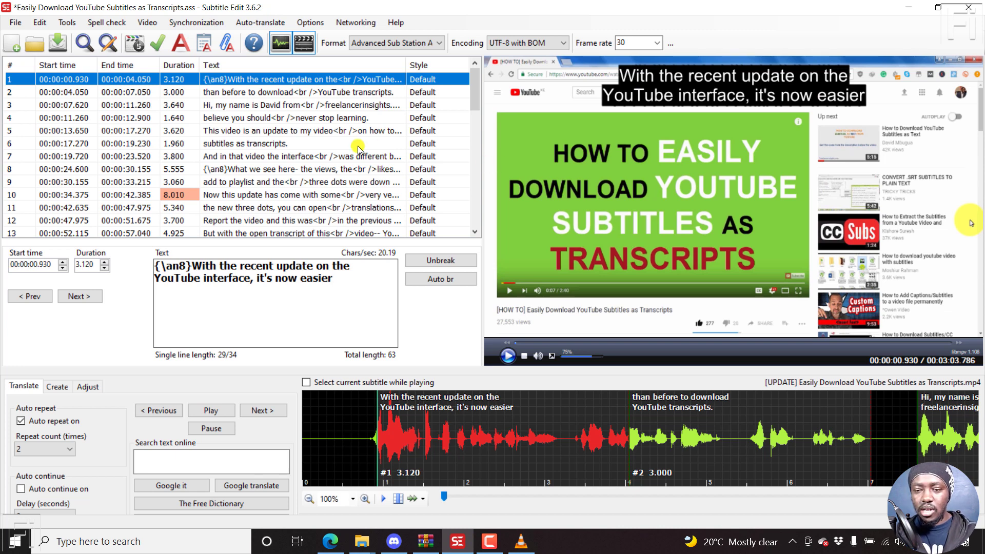
# - With all lines selected, change the Default ASSA style's font size from 20 to 16
pyautogui.hotkey('ctrl', 'a')
pyautogui.rightClick(328, 132)
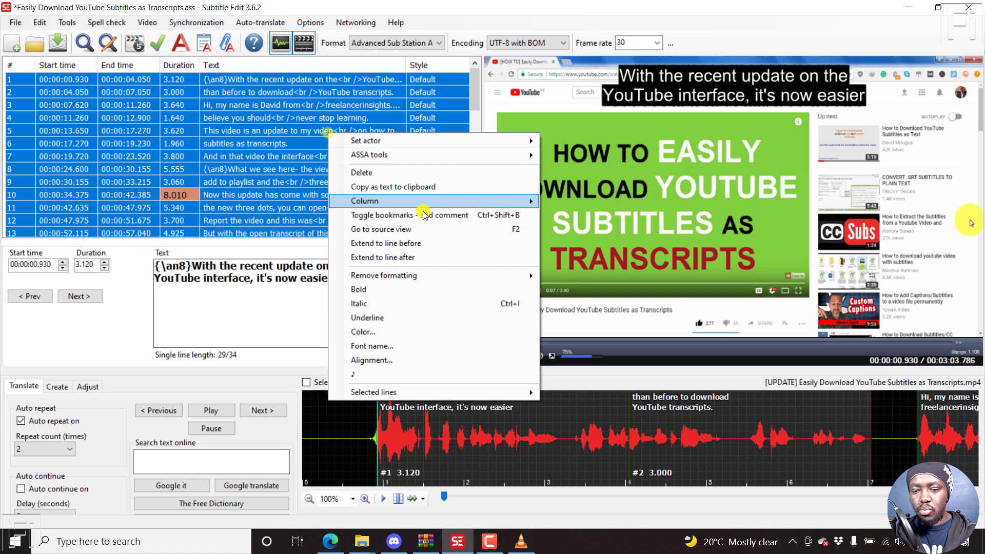
pyautogui.click(181, 45)
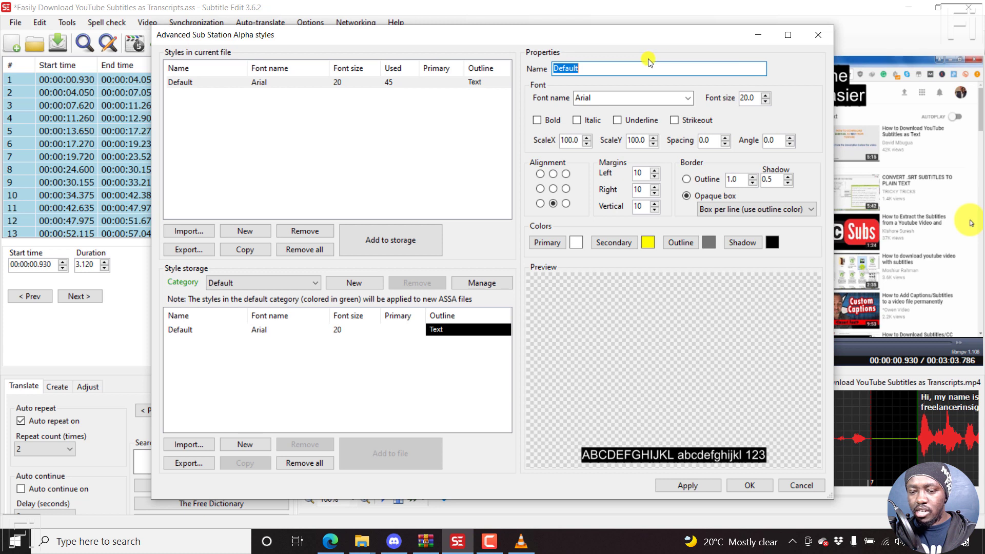
pyautogui.doubleClick(749, 97)
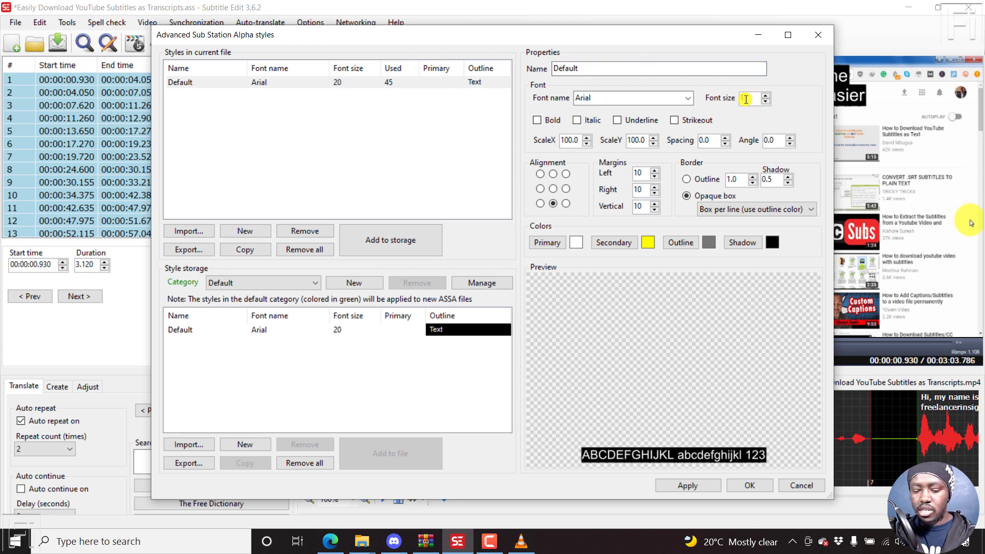
pyautogui.write('16')
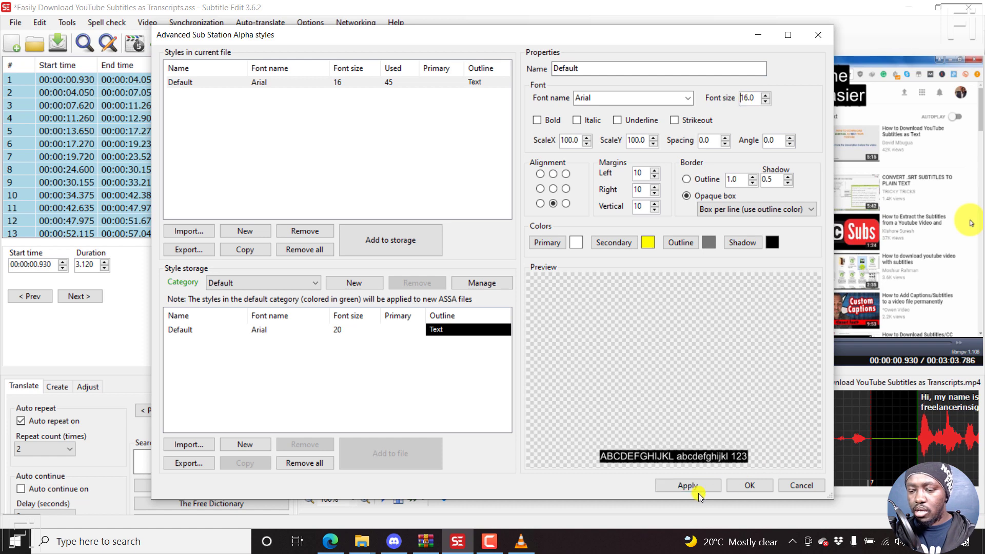
pyautogui.click(699, 493)
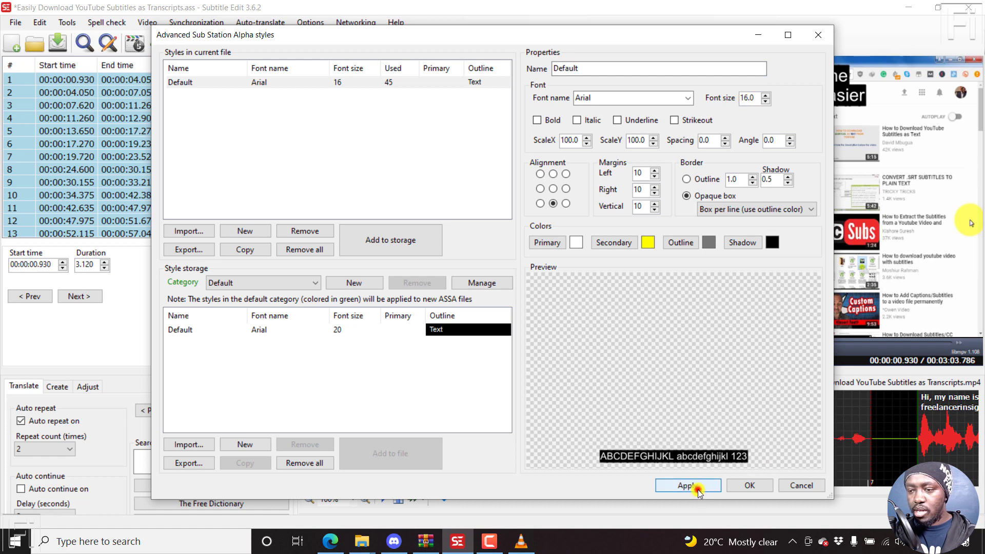
pyautogui.click(743, 486)
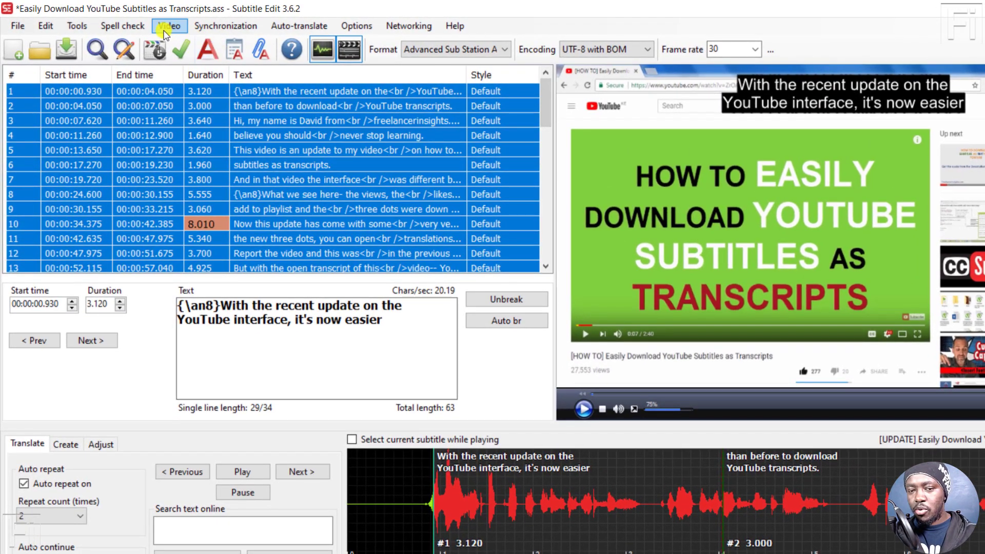
# - Generate a burned-in subtitle video saved as the MP4 'Alpha SSA'
pyautogui.click(165, 30)
pyautogui.click(203, 186)
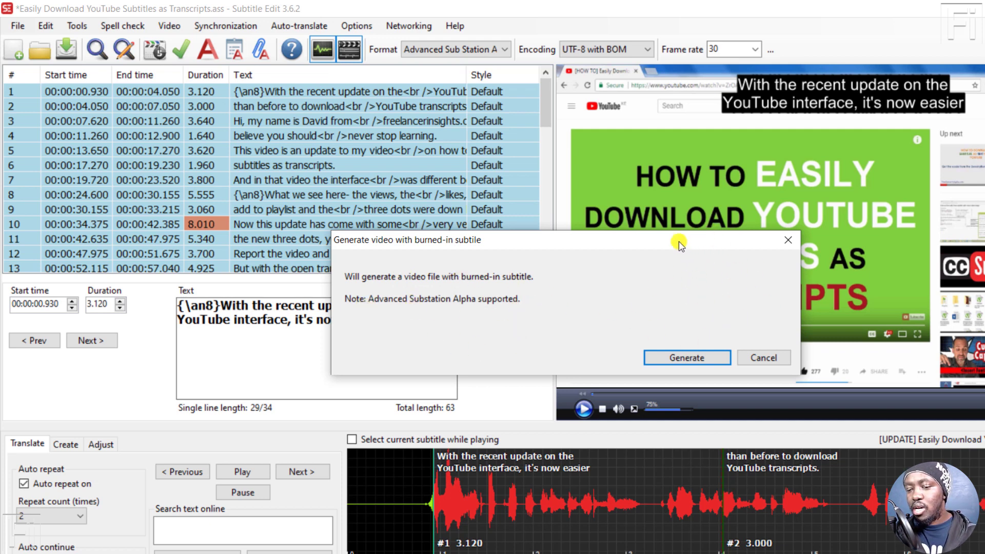
pyautogui.moveTo(676, 239); pyautogui.dragTo(531, 273)
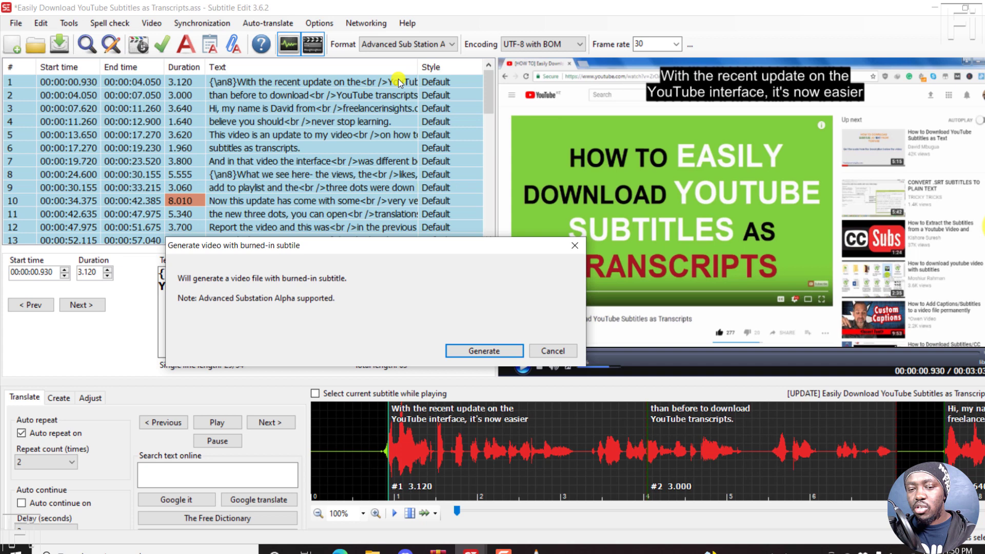
pyautogui.click(484, 352)
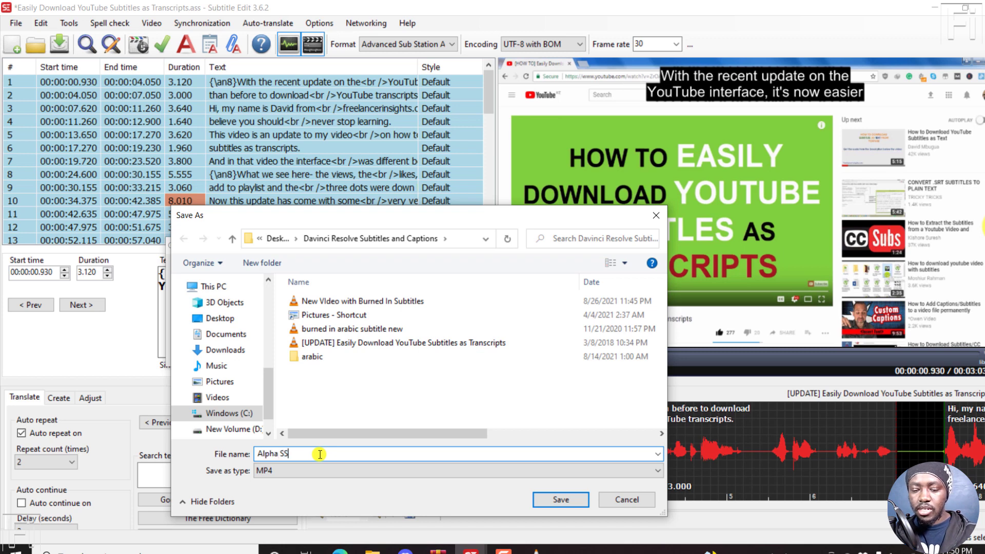
pyautogui.write('Alpha SSA')
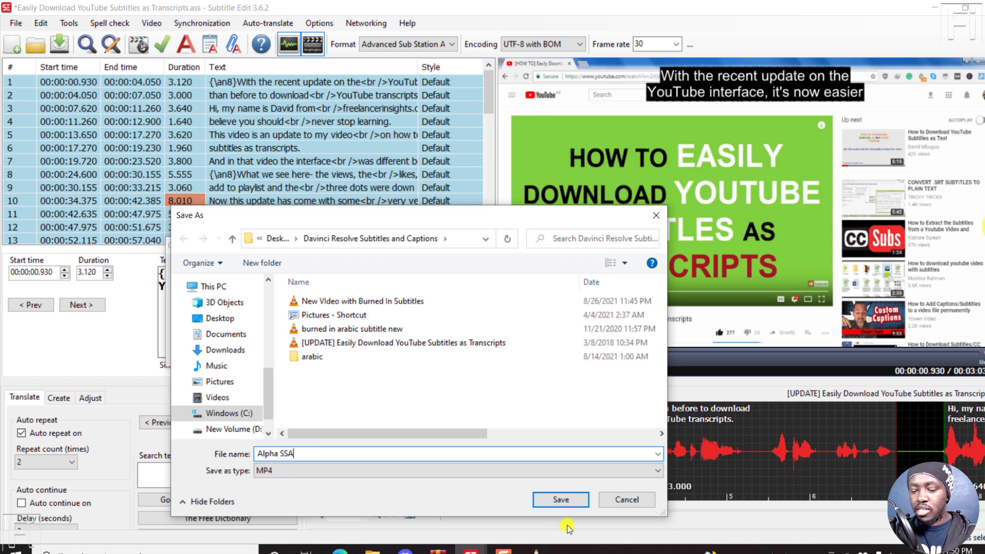
pyautogui.click(560, 499)
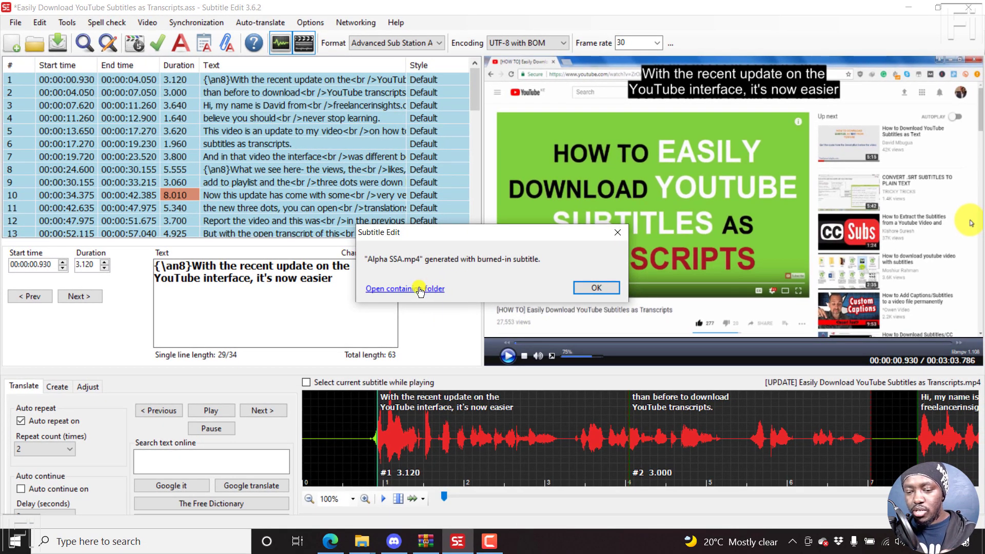
# - Open the folder containing the new video and select the 'Alpha SSA' file
pyautogui.click(420, 289)
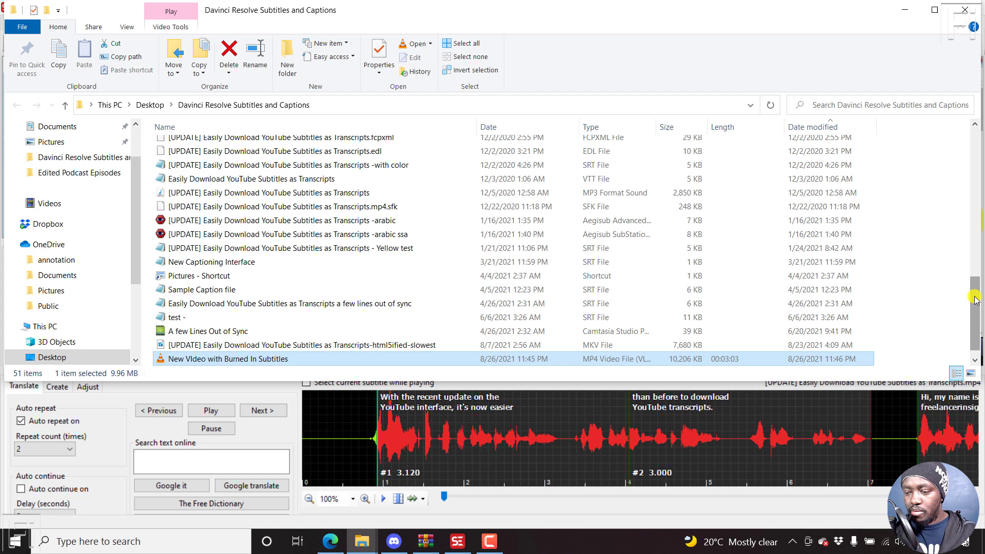
pyautogui.moveTo(973, 293); pyautogui.dragTo(974, 298)
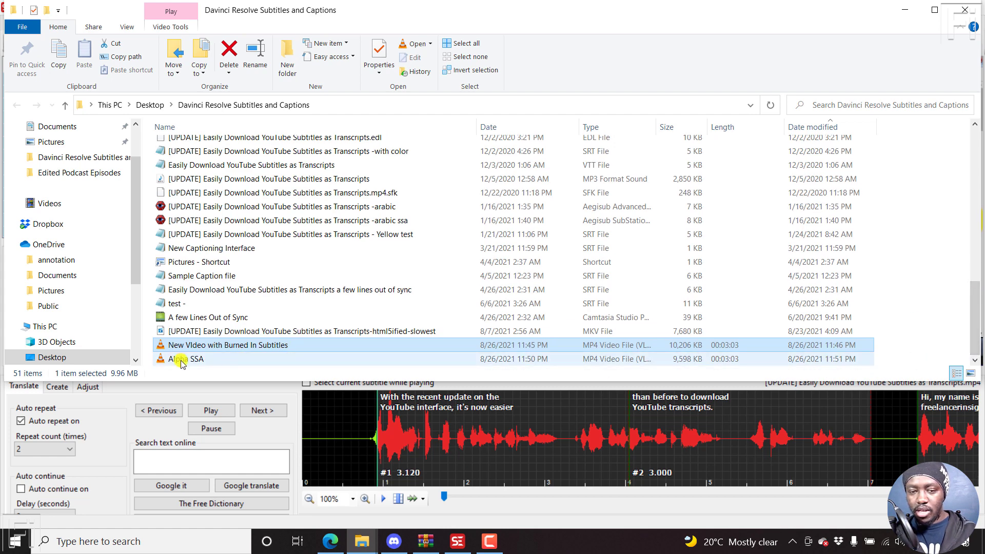
pyautogui.moveTo(138, 279); pyautogui.dragTo(35, 298)
pyautogui.click(88, 359)
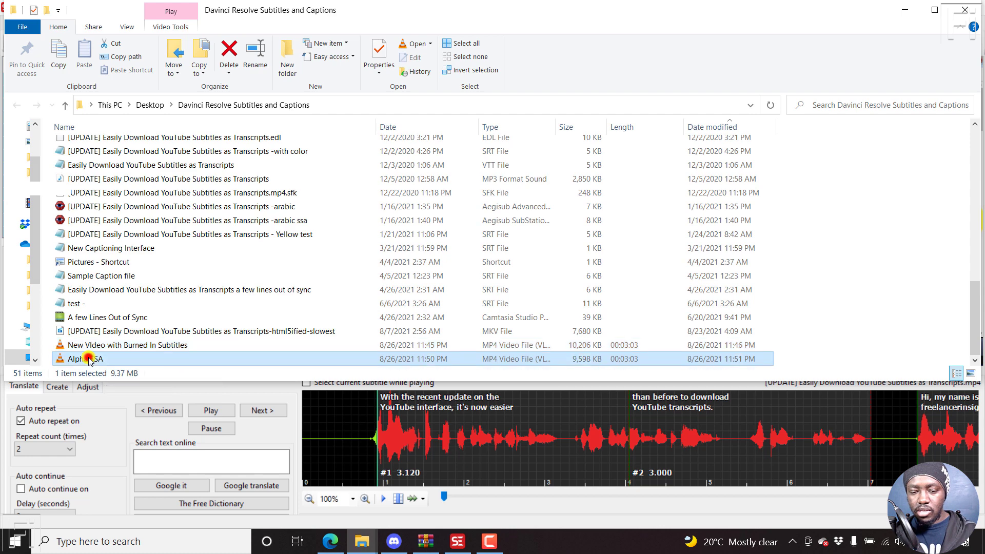
# - Play and pause Alpha SSA.mp4 in VLC, dismissing Subtitle Edit's video-generated message
pyautogui.doubleClick(88, 359)
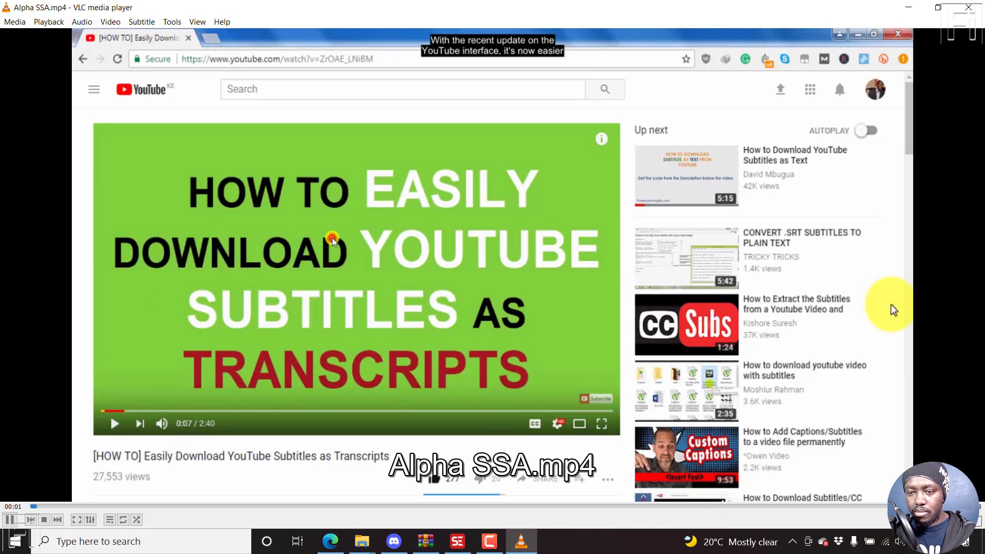
pyautogui.press('space')
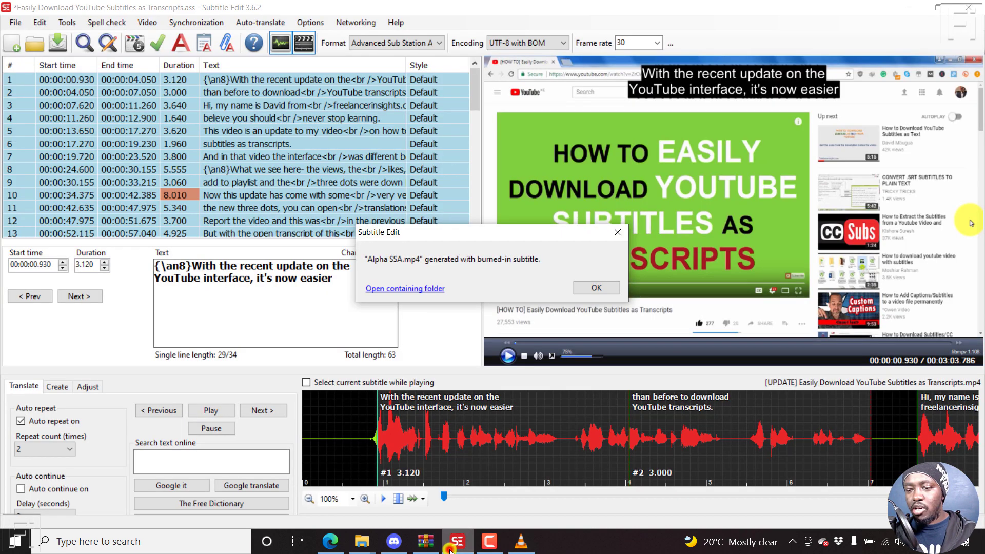
pyautogui.click(457, 541)
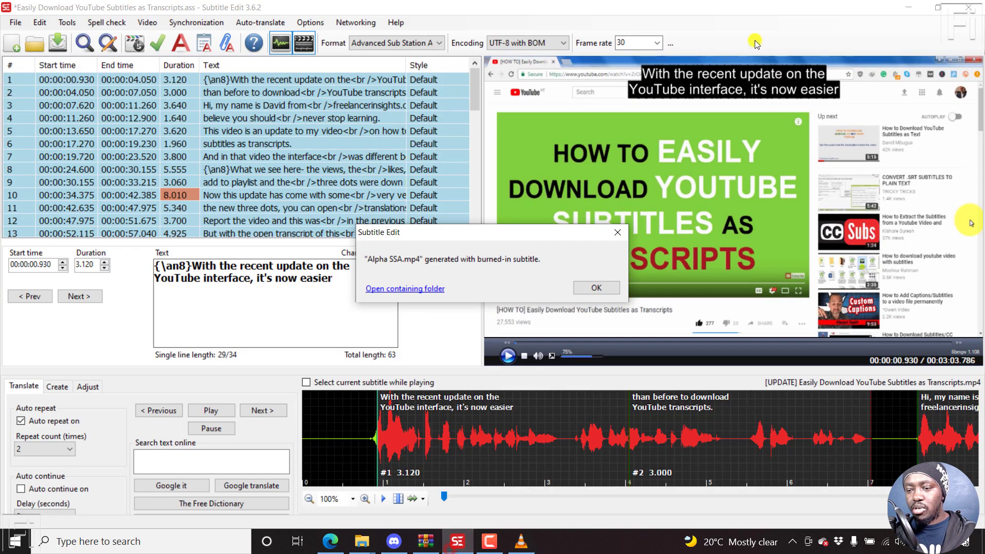
pyautogui.click(615, 235)
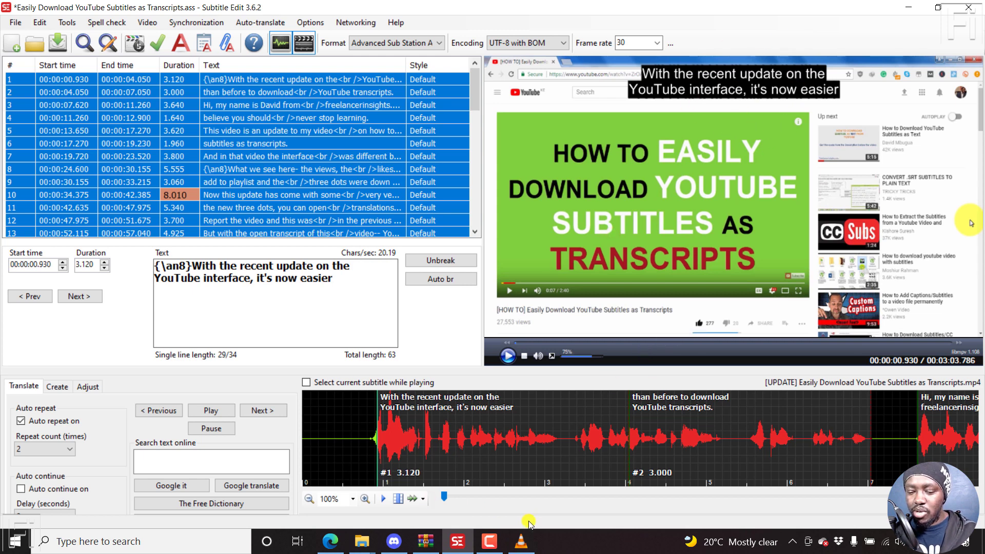
pyautogui.click(521, 541)
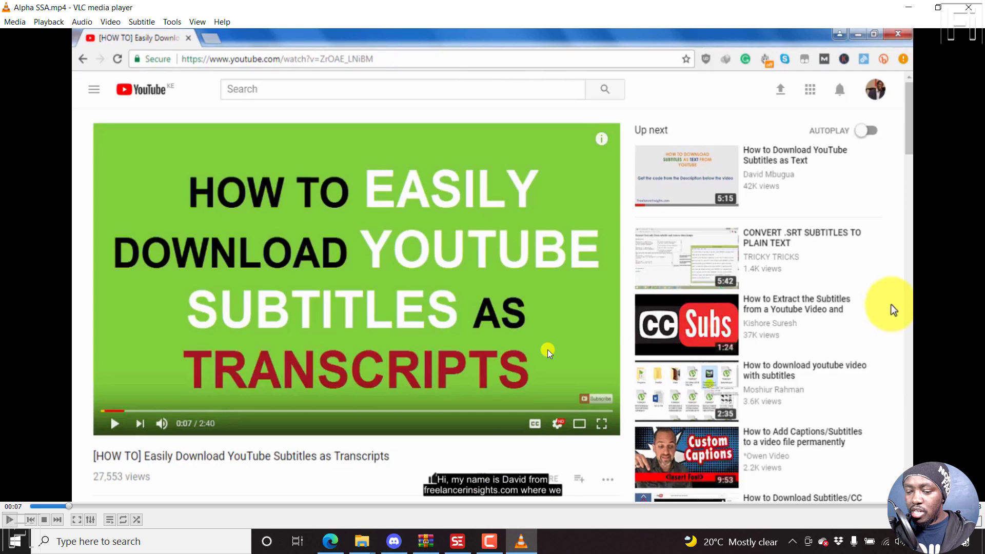
# - Change the Default ASSA style's font size back to 20 and apply it
pyautogui.click(459, 543)
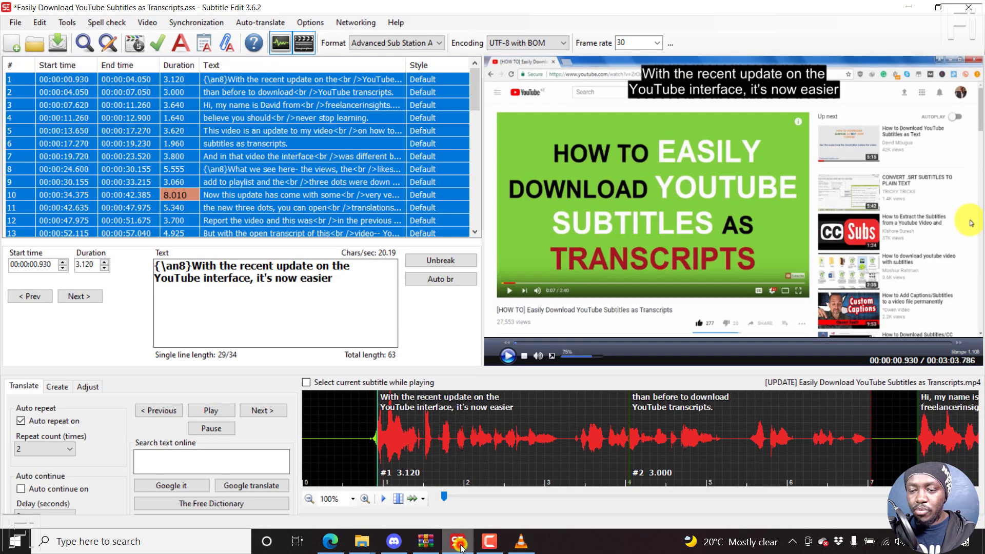
pyautogui.rightClick(267, 168)
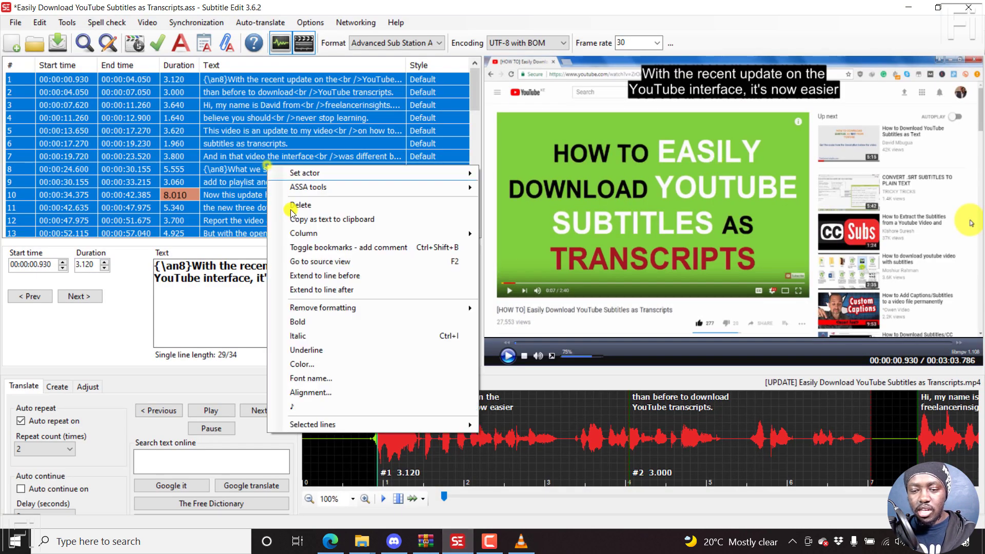
pyautogui.click(179, 50)
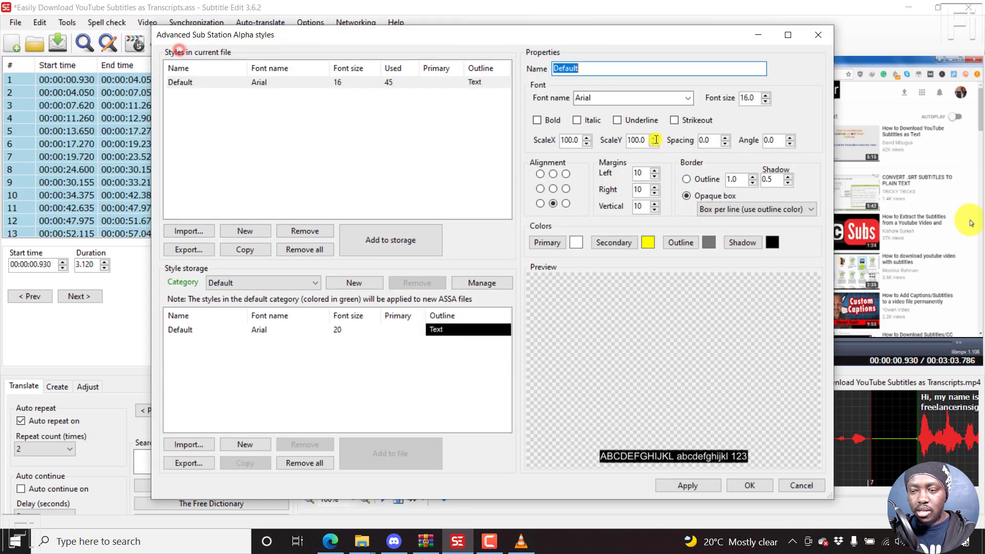
pyautogui.doubleClick(752, 99)
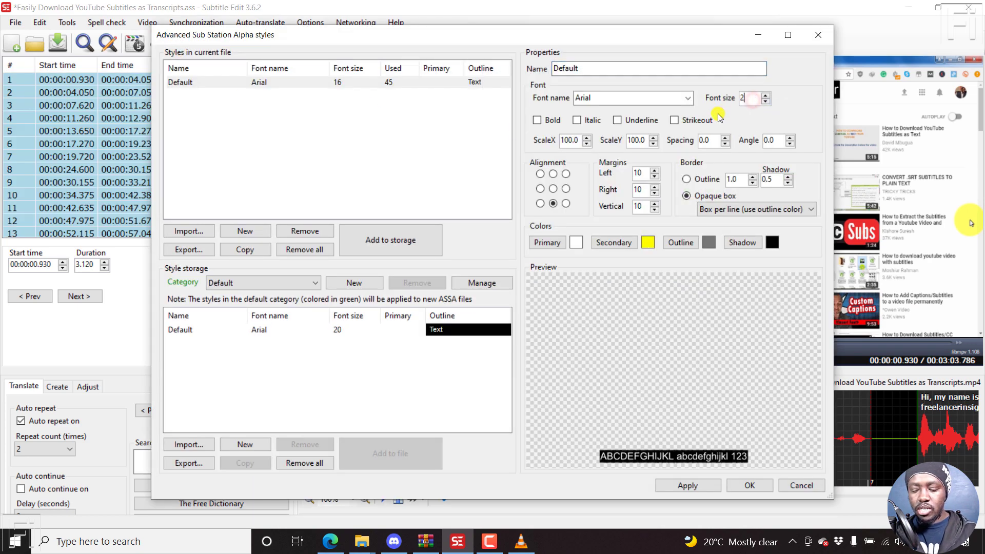
pyautogui.write('20')
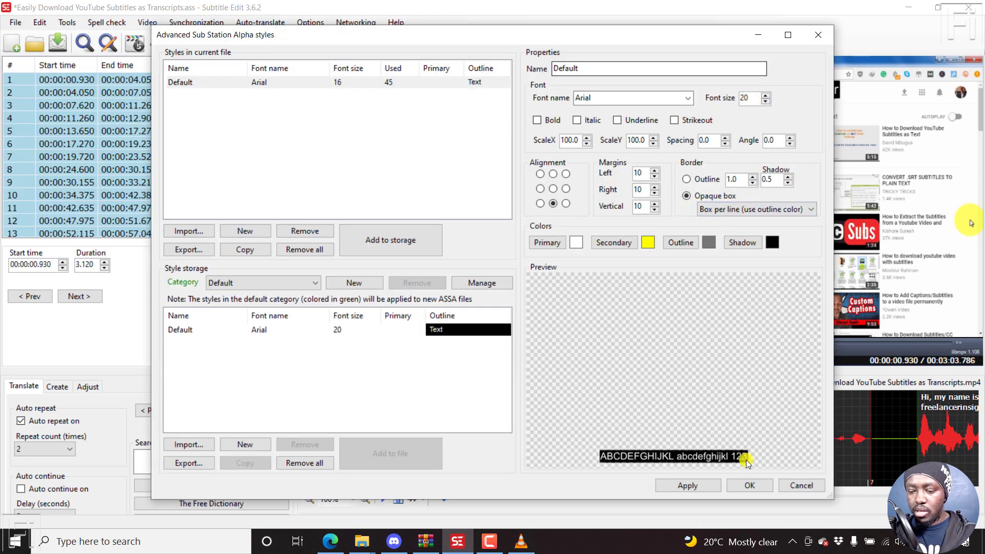
pyautogui.click(687, 485)
pyautogui.click(749, 487)
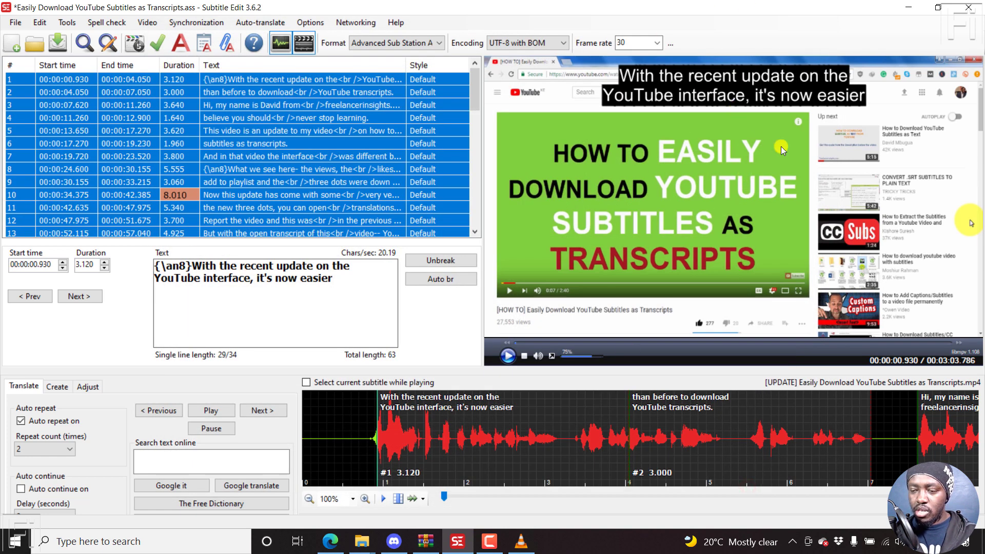
# - Generate the burned-in video as 'Sample - assa' and close the Alpha SSA player
pyautogui.click(147, 22)
pyautogui.click(201, 164)
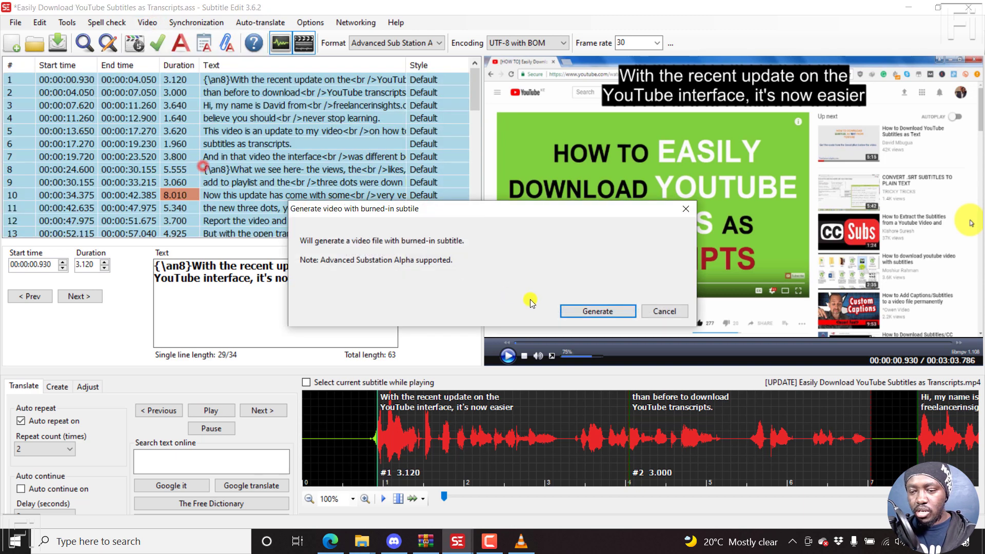
pyautogui.click(590, 311)
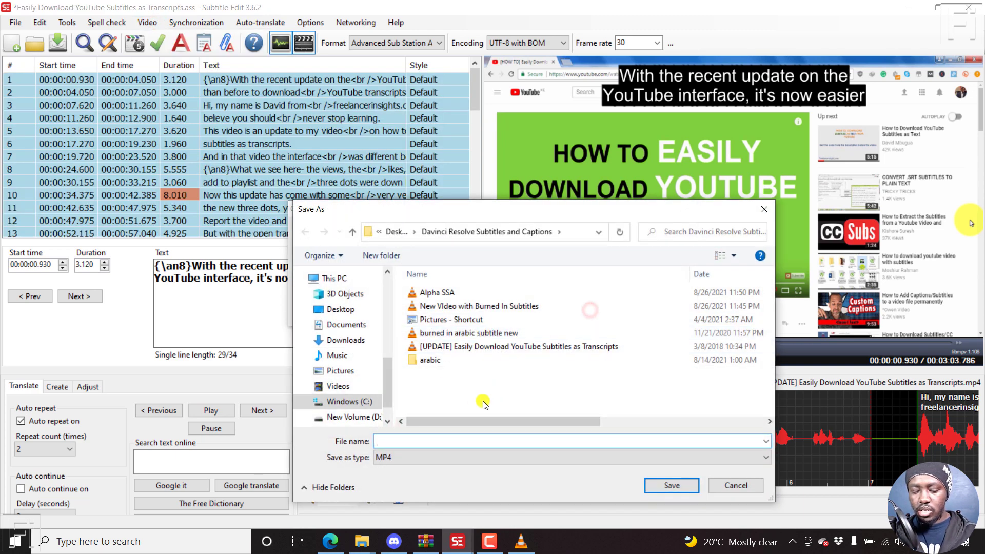
pyautogui.write('Sample - assa')
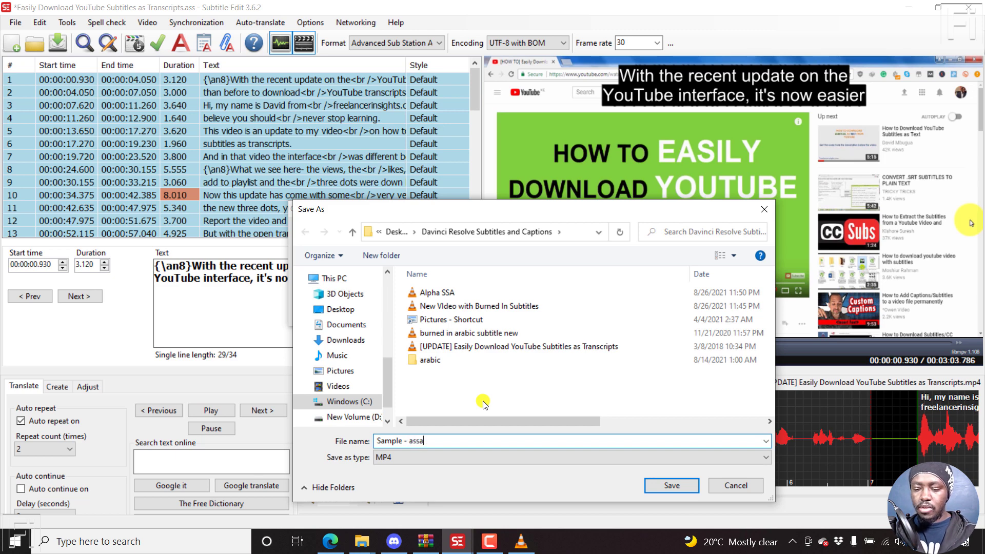
pyautogui.press('Return')
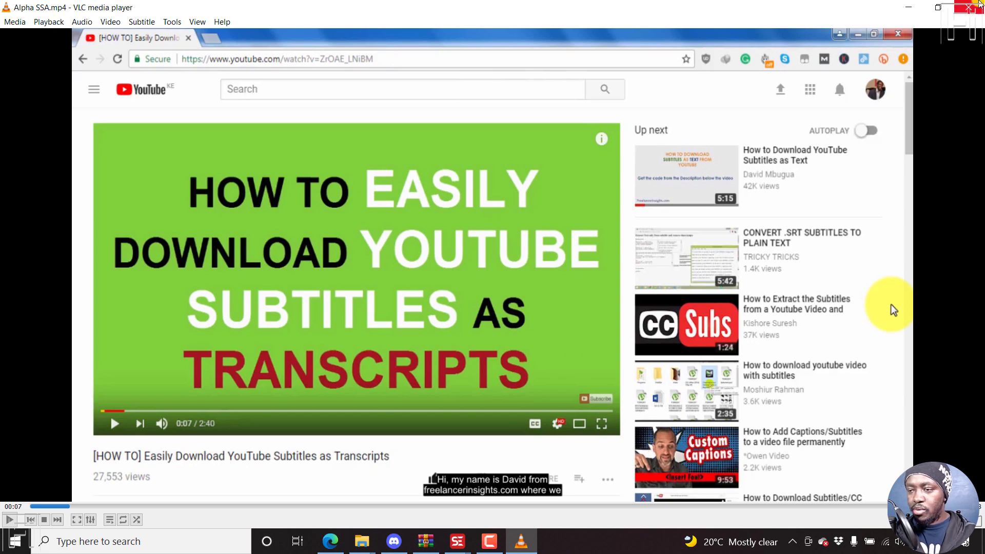
pyautogui.click(968, 7)
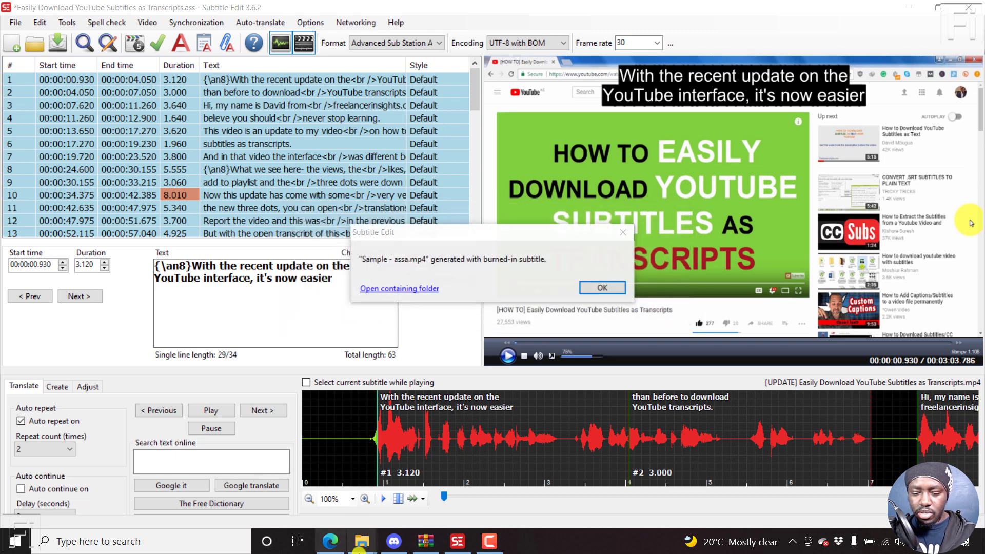
# - Open 'Sample - assa' from the project folder in VLC and pause it
pyautogui.moveTo(360, 549)
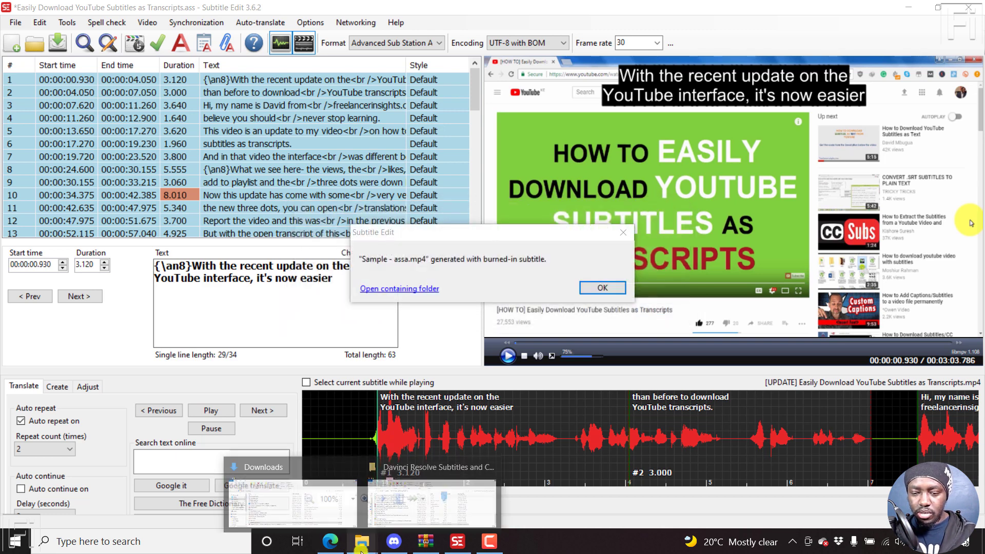
pyautogui.click(400, 499)
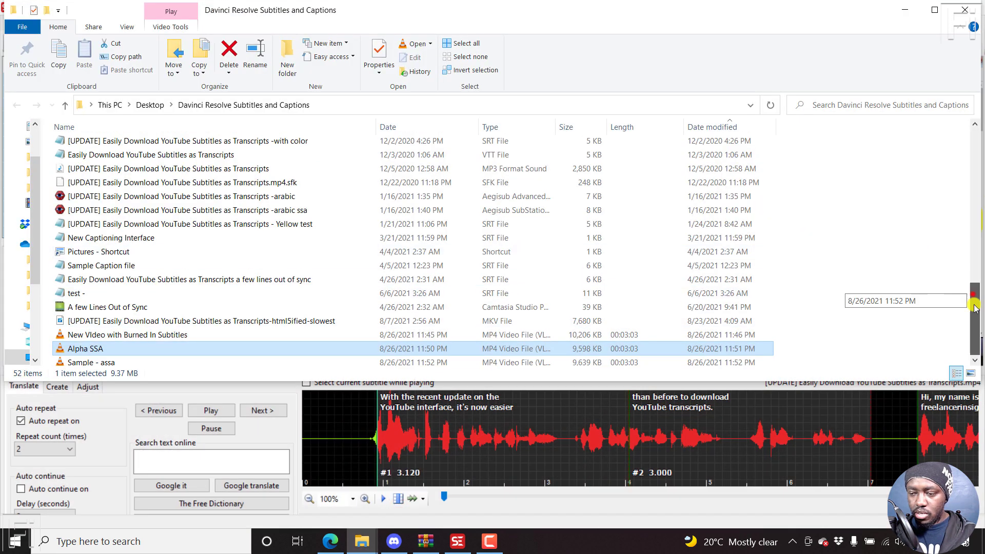
pyautogui.click(288, 359)
pyautogui.doubleClick(96, 362)
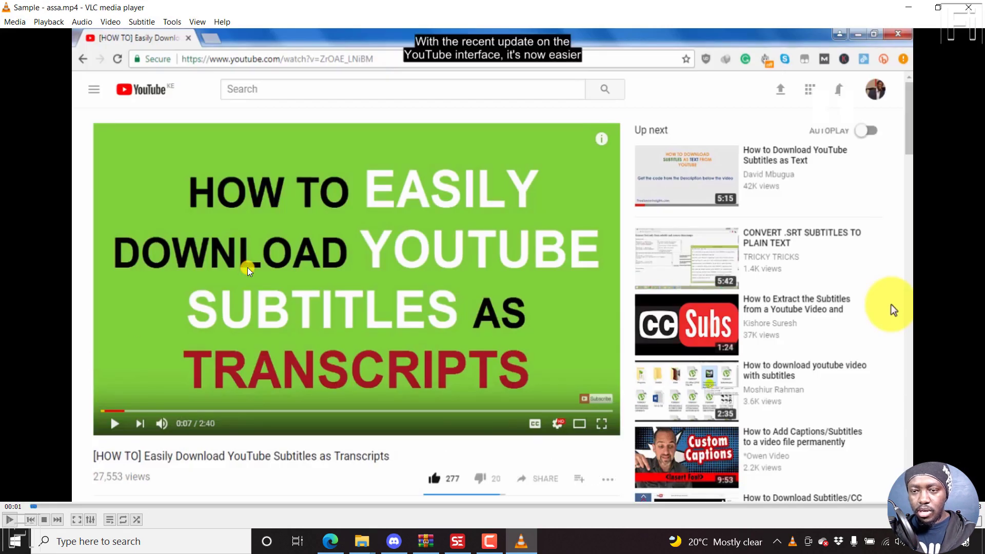
pyautogui.press('space')
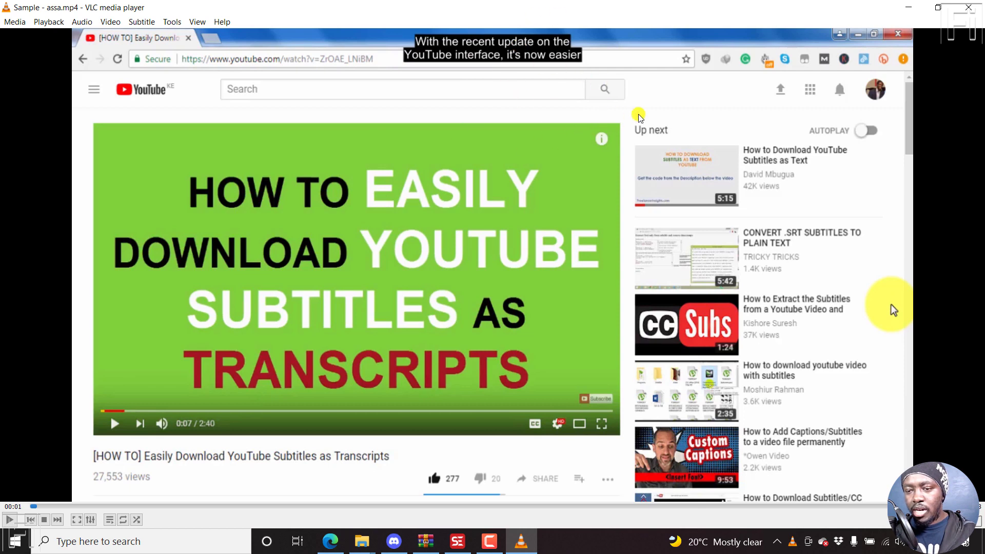
# - Shrink and move the VLC window aside, switching between Subtitle Edit and VLC
pyautogui.moveTo(903, 7); pyautogui.dragTo(506, 88)
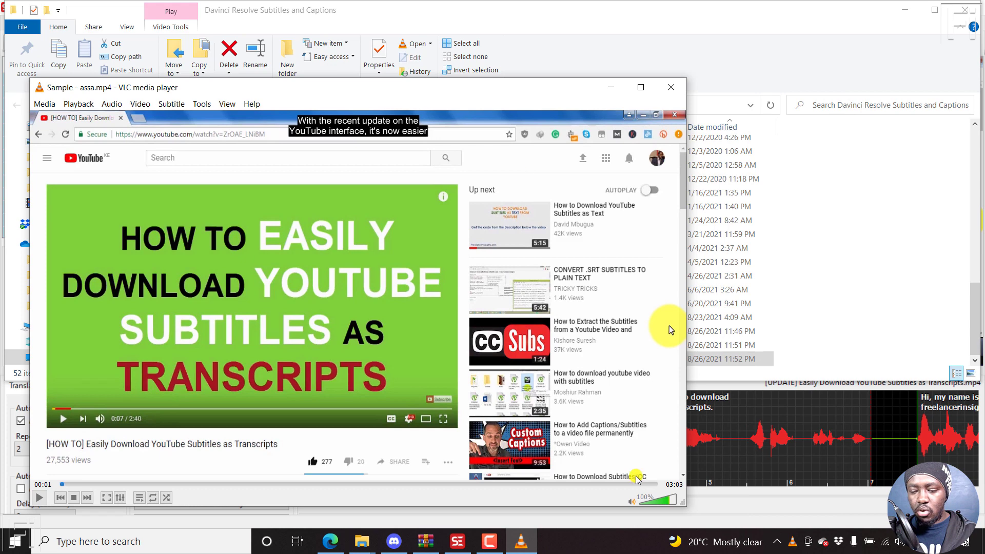
pyautogui.click(457, 542)
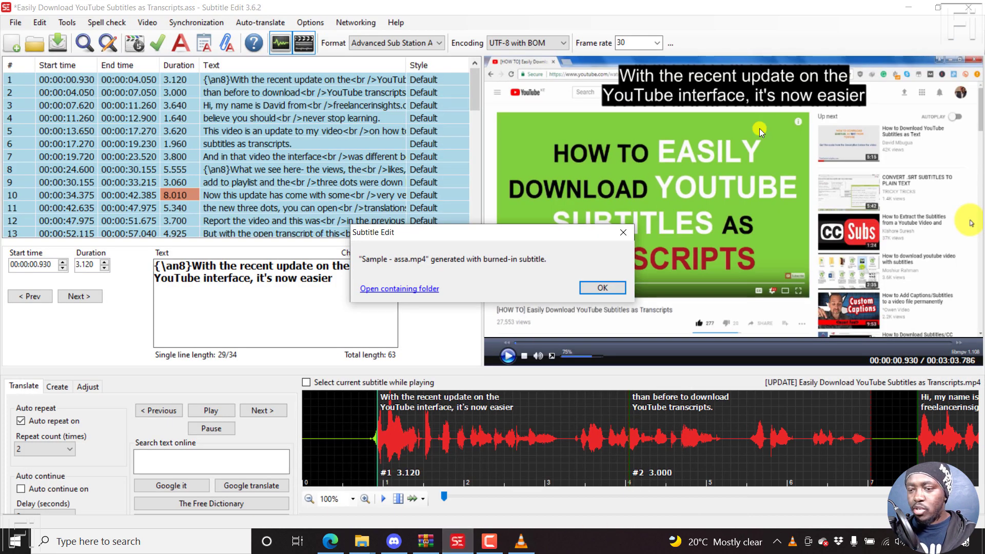
pyautogui.click(521, 541)
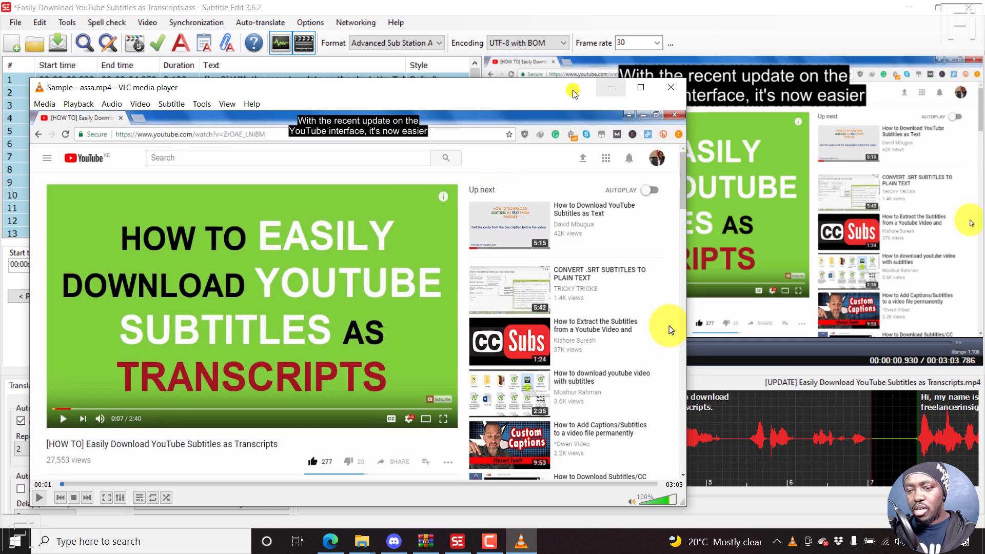
pyautogui.click(550, 89)
pyautogui.click(551, 4)
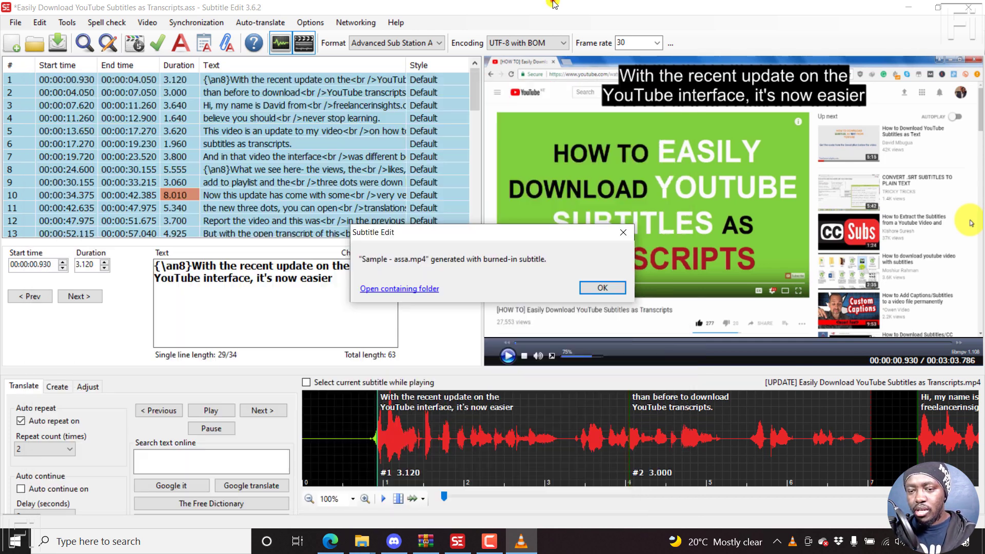